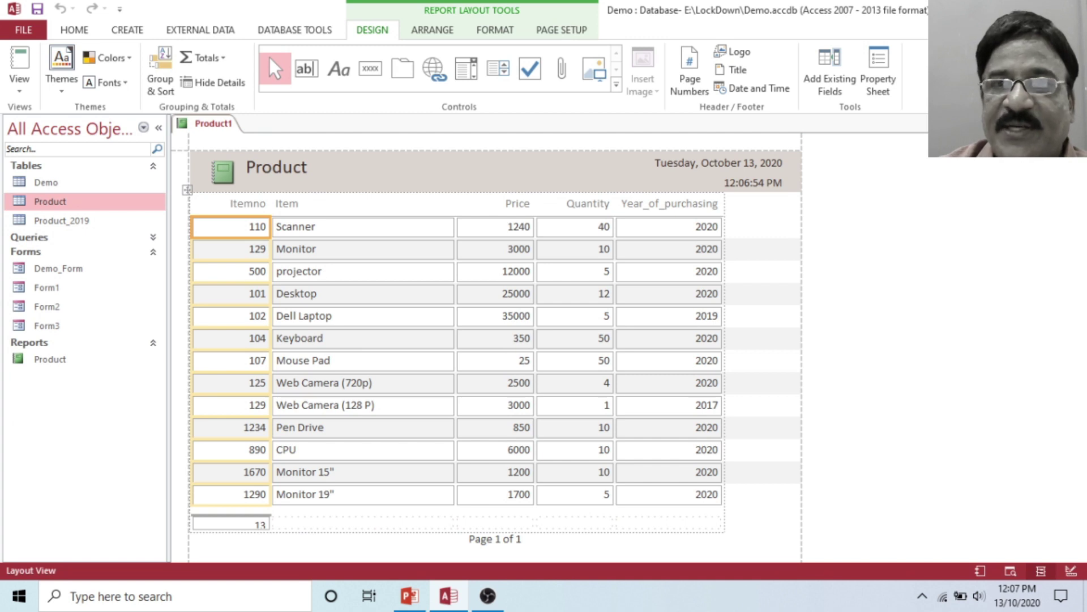
- Close the open Product1 report and save its design under the name REport1
{"action": "left_click", "coordinate": [1077, 123]}
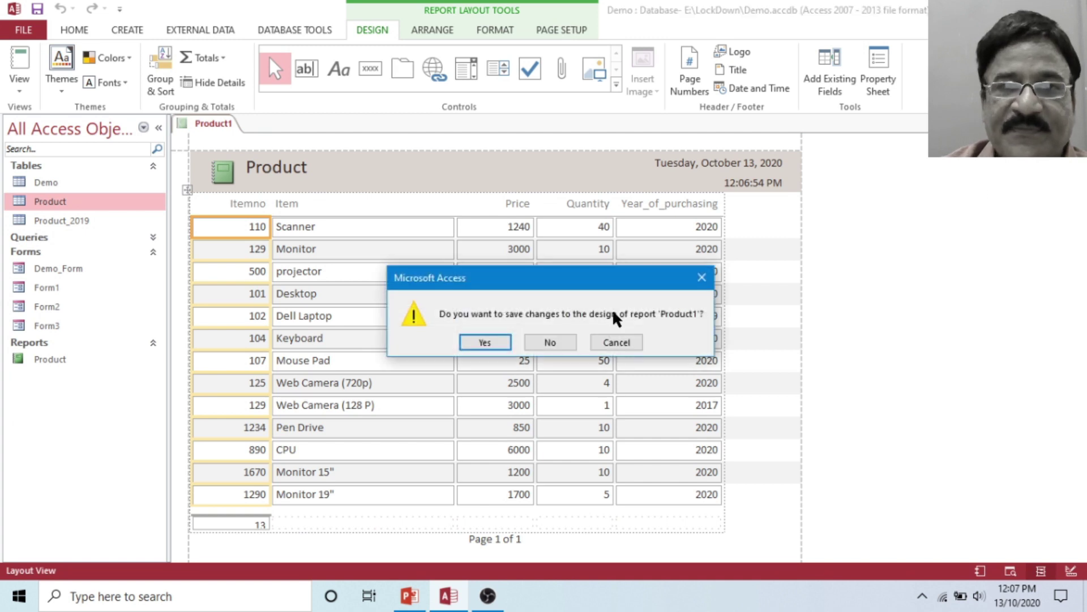
{"action": "left_click", "coordinate": [486, 342]}
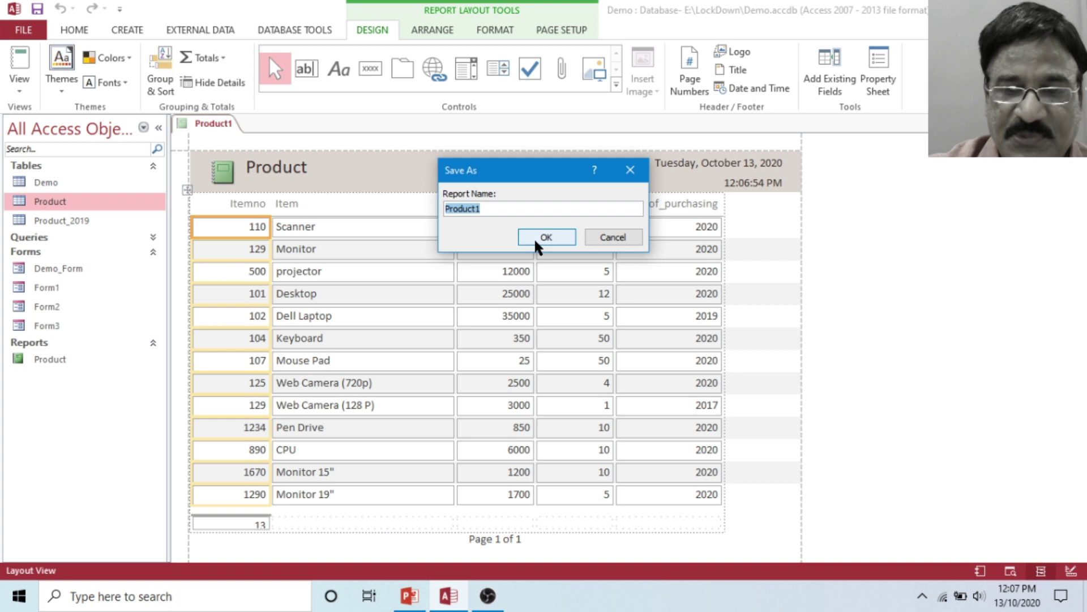
{"action": "type", "text": "REport1"}
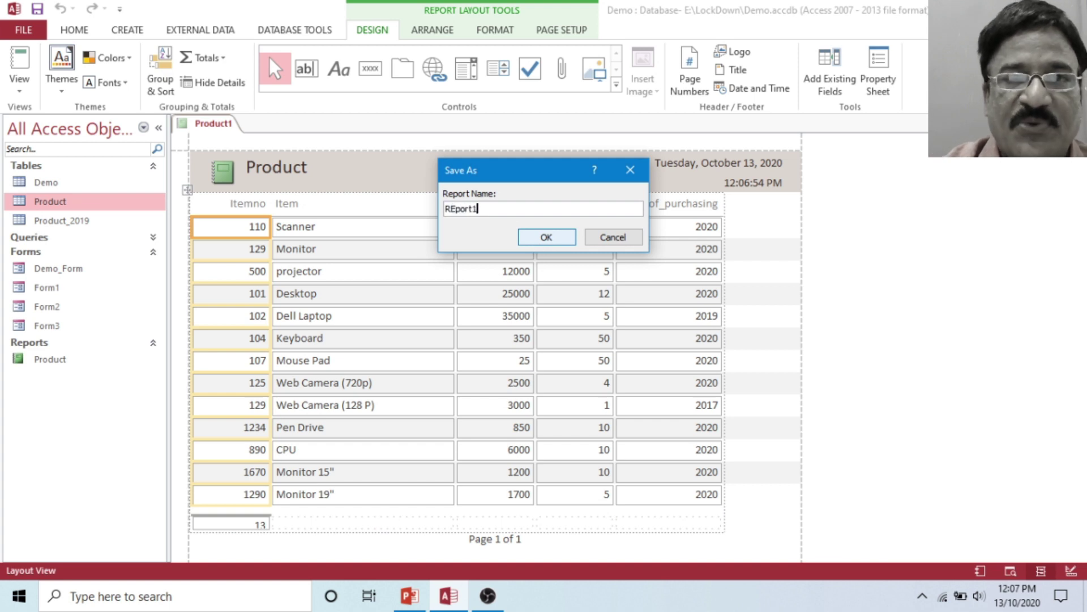
{"action": "left_click", "coordinate": [535, 240]}
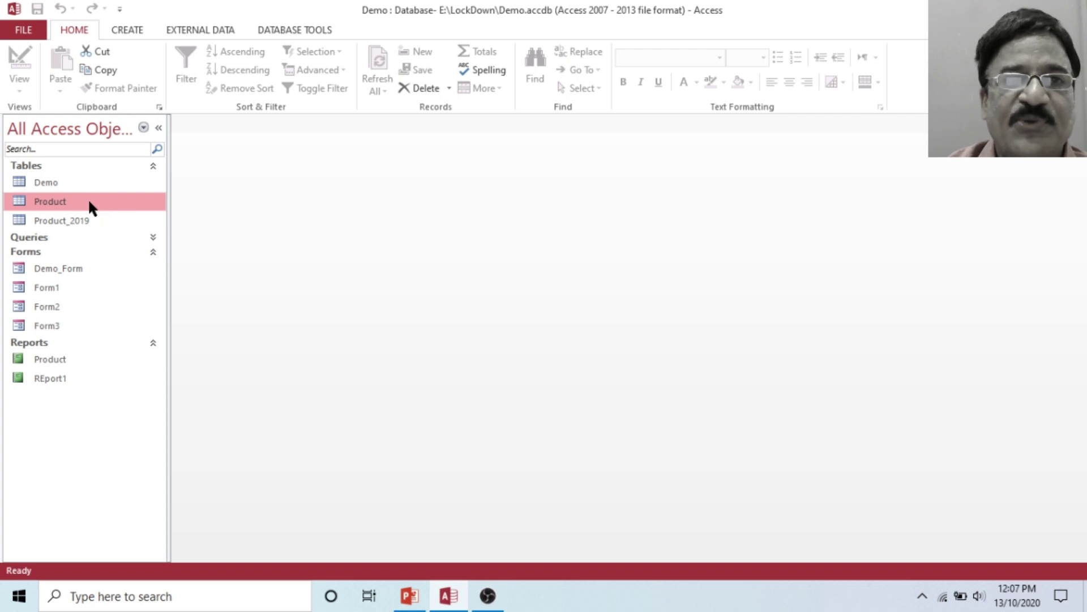
- Start a new report from the Product table with the Report Wizard and include all its fields
{"action": "left_click", "coordinate": [127, 29]}
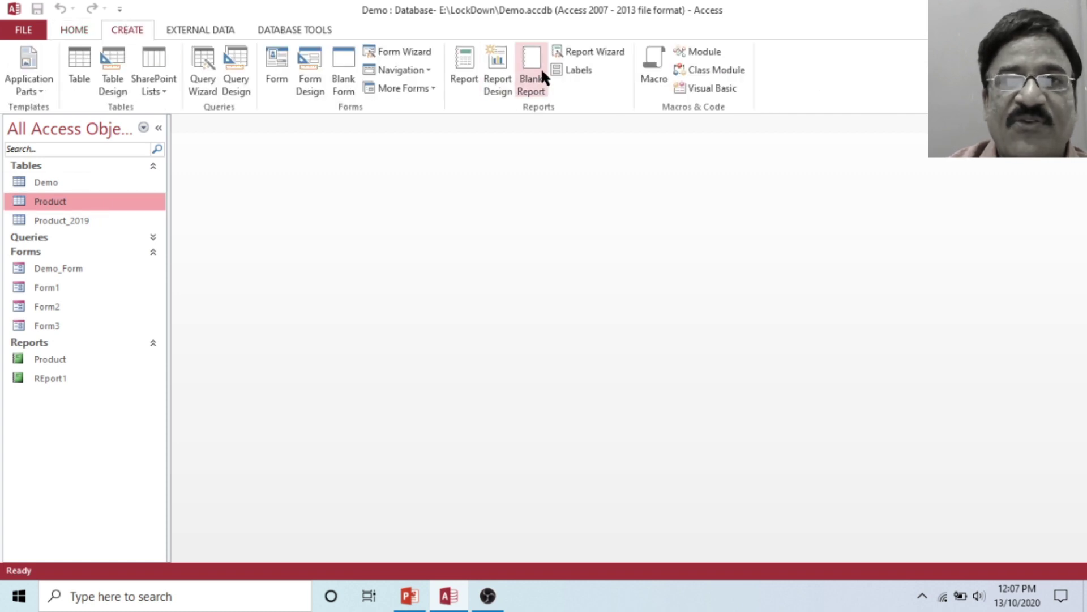
{"action": "left_click", "coordinate": [599, 50]}
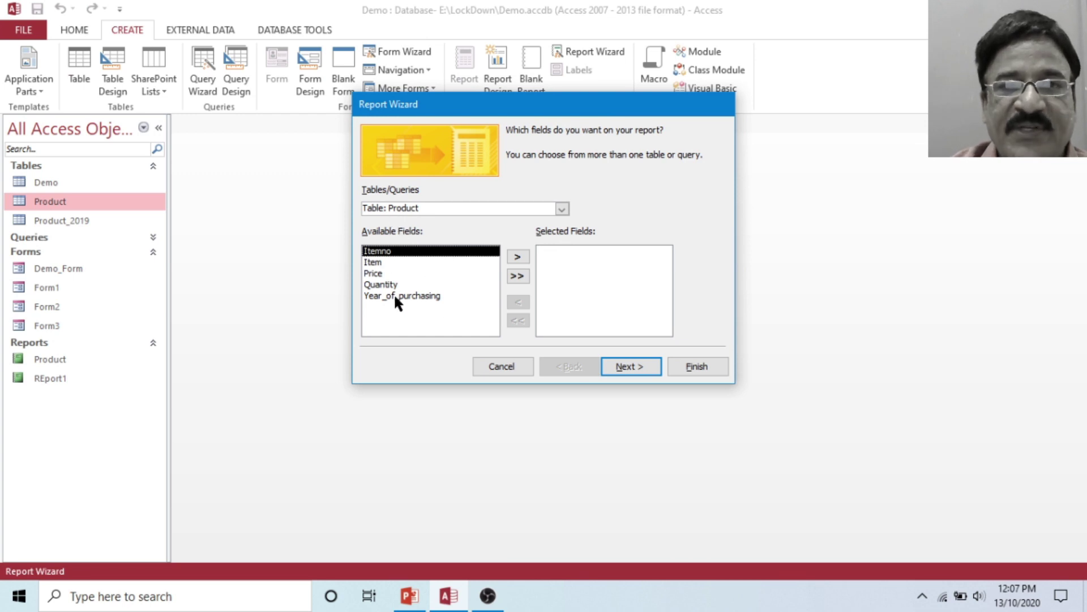
{"action": "left_click", "coordinate": [518, 276]}
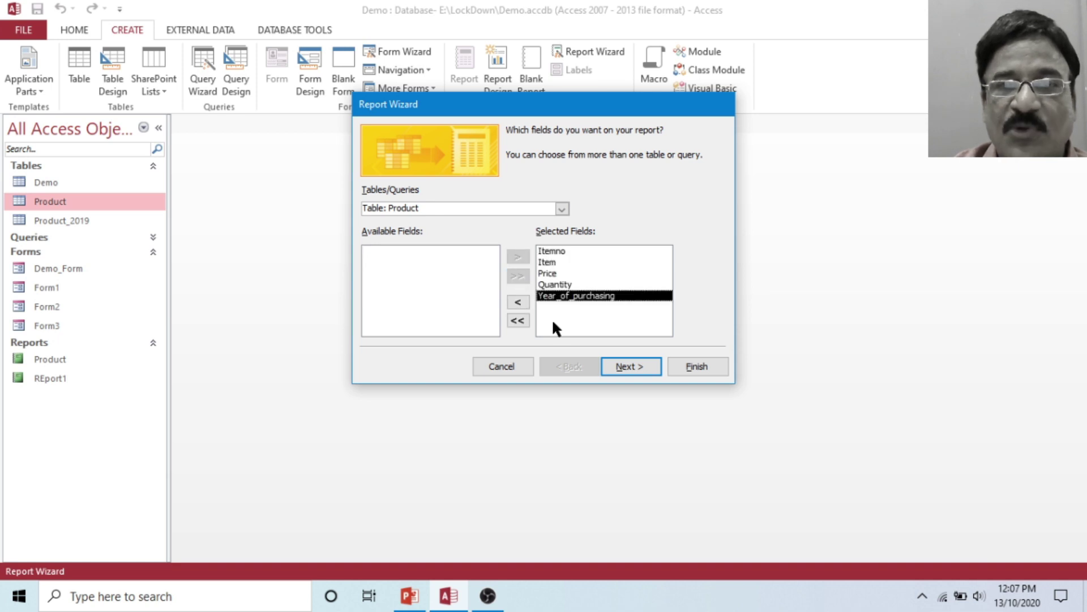
{"action": "left_click", "coordinate": [626, 366]}
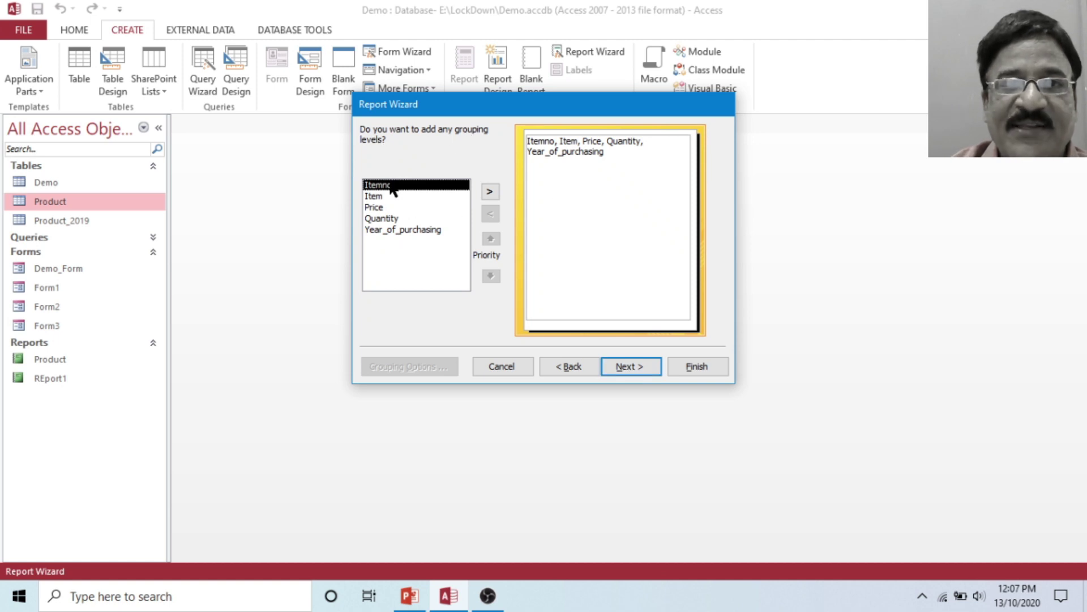
- Add Year_of_purchasing as the report's grouping level and continue to the sorting options
{"action": "left_click", "coordinate": [399, 229]}
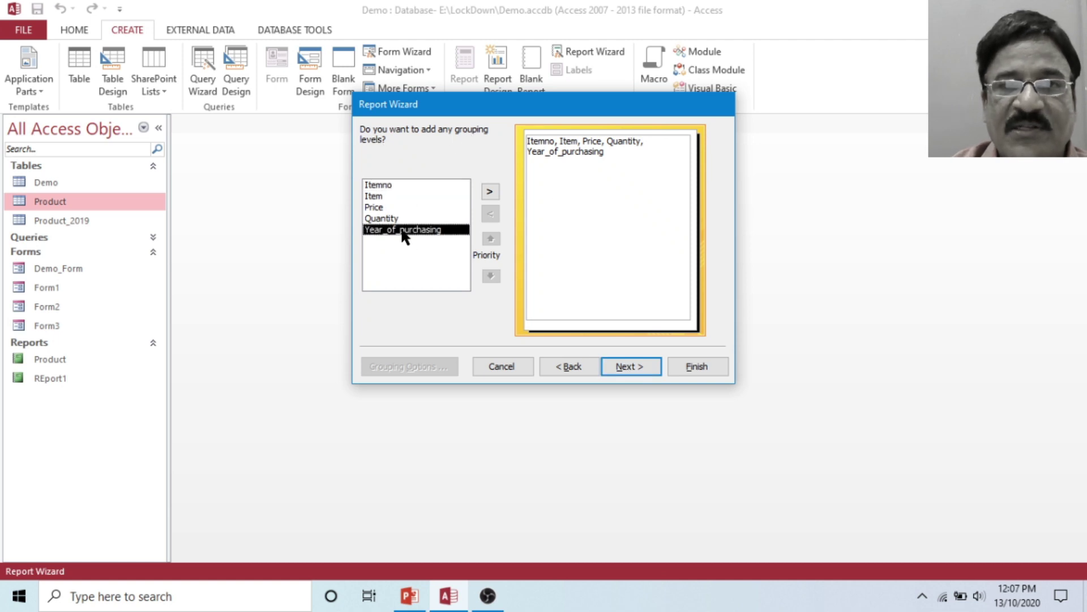
{"action": "left_click", "coordinate": [488, 193]}
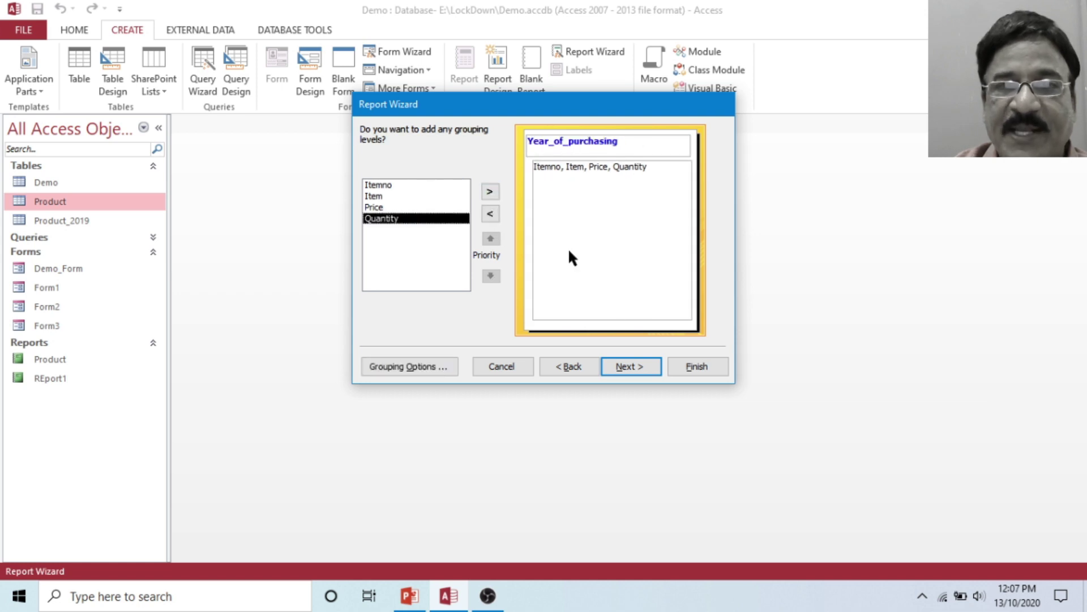
{"action": "left_click", "coordinate": [627, 365]}
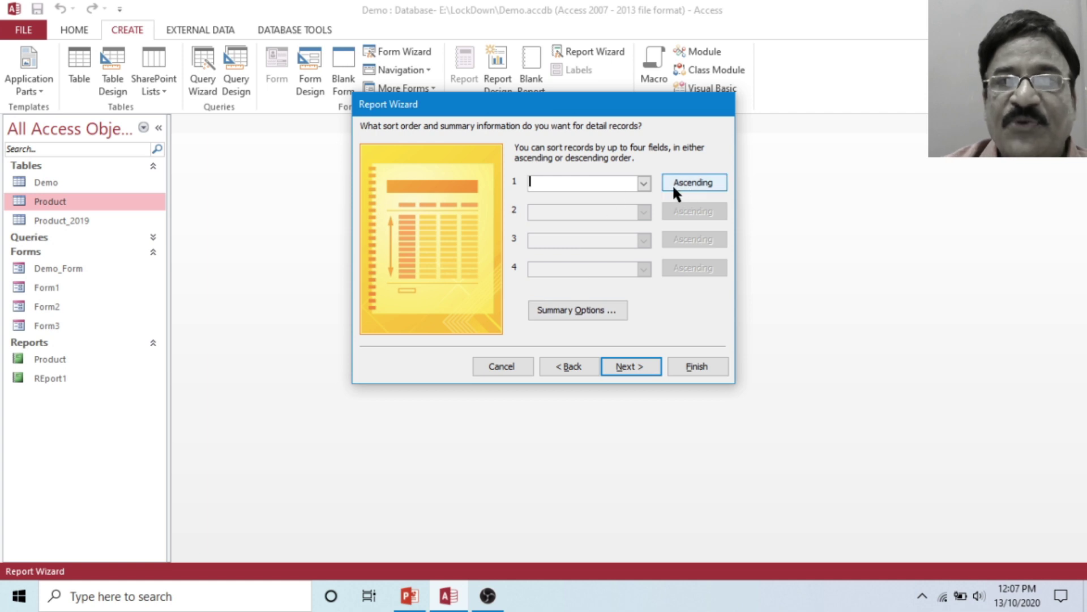
- Sort the detail records by Itemno in ascending order and add Sum summaries for Price and Quantity
{"action": "left_click", "coordinate": [644, 183]}
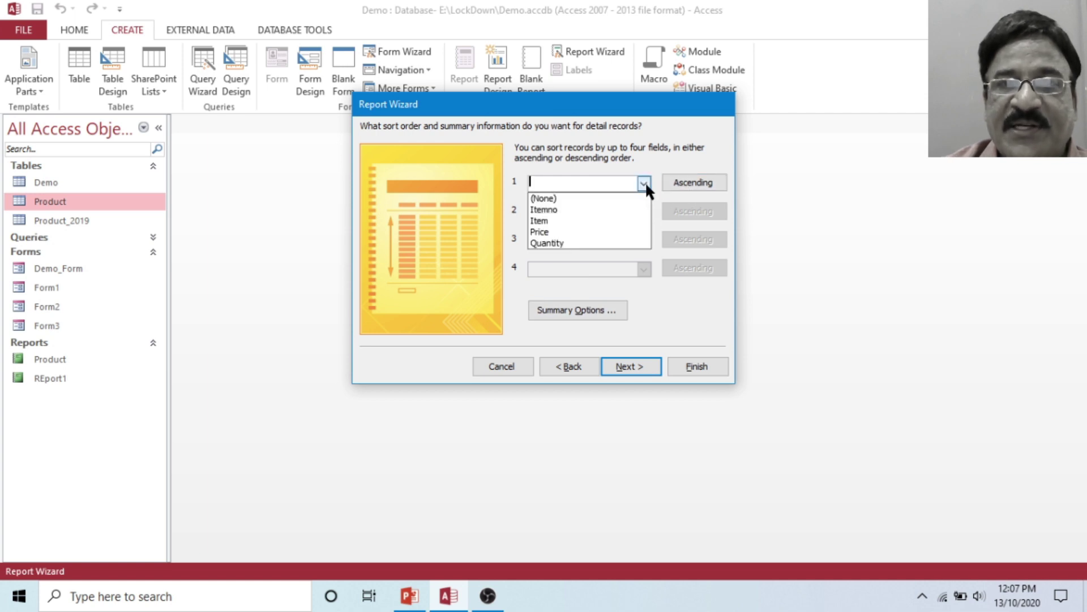
{"action": "left_click", "coordinate": [560, 210]}
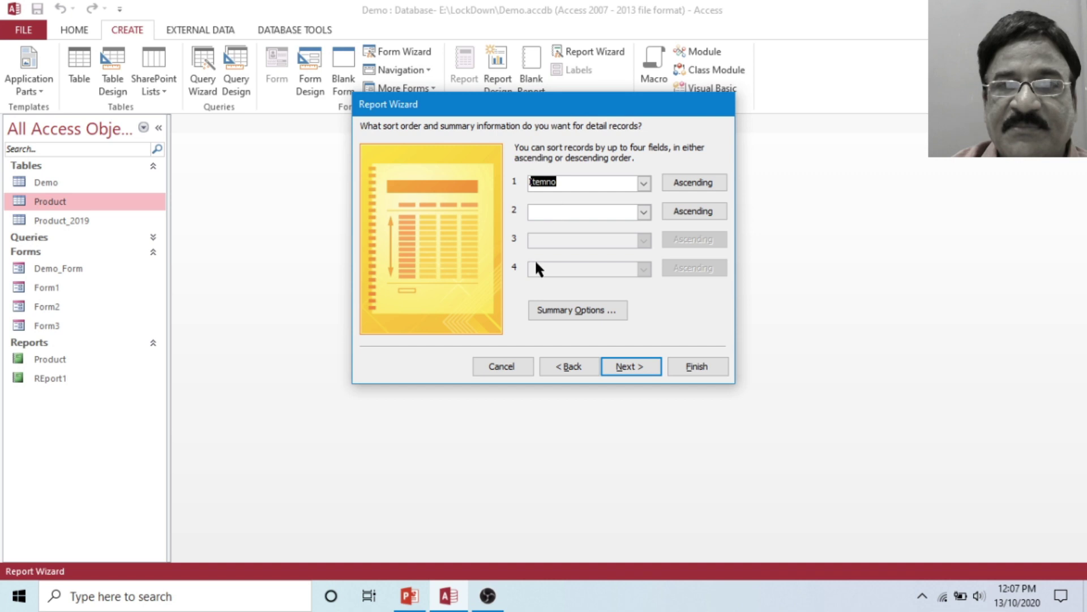
{"action": "left_click", "coordinate": [566, 308]}
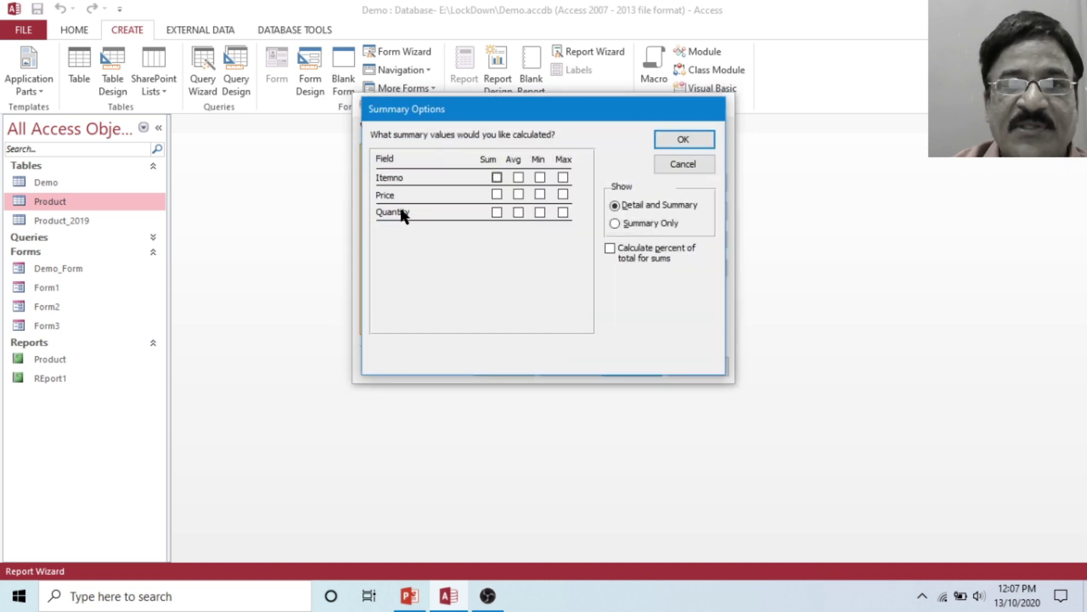
{"action": "left_click", "coordinate": [497, 195]}
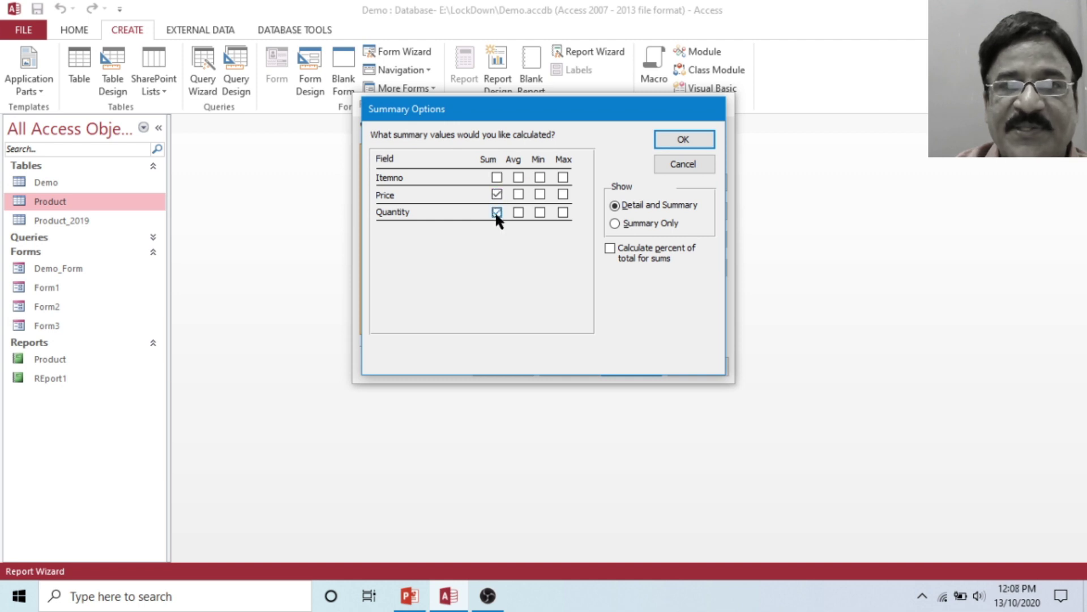
{"action": "left_click", "coordinate": [674, 140]}
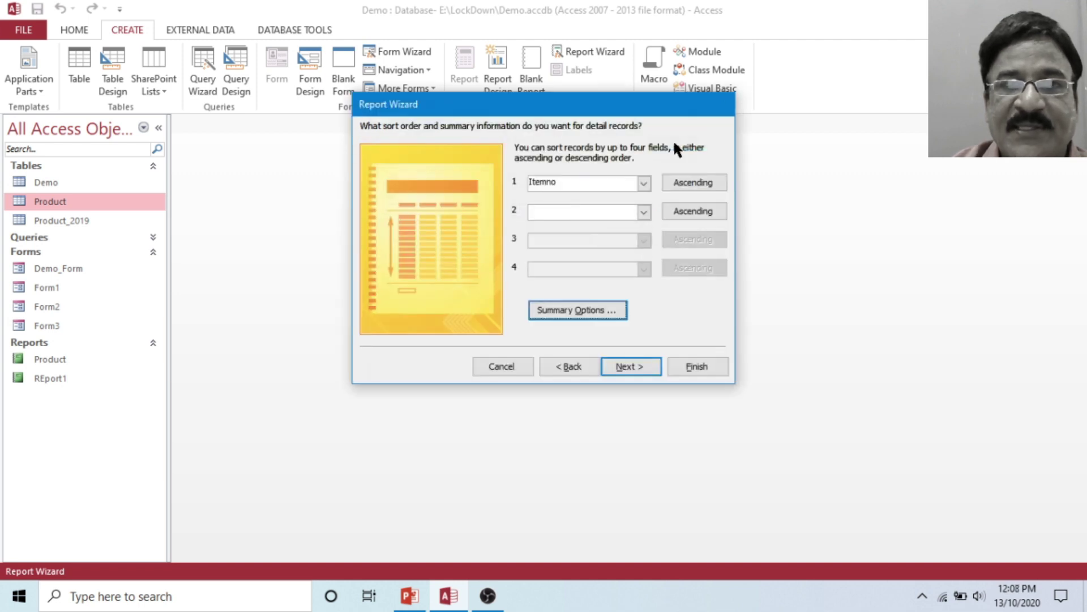
{"action": "left_click", "coordinate": [635, 366]}
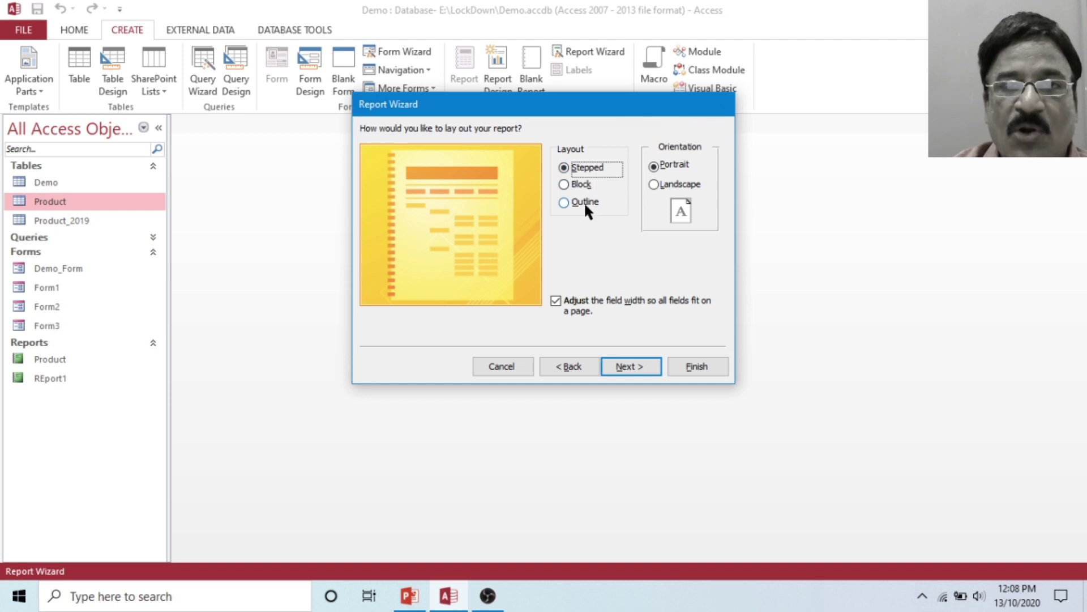
- Compare the Block and Outline layouts, then accept the Stepped layout in Portrait orientation
{"action": "left_click", "coordinate": [580, 183]}
{"action": "left_click", "coordinate": [580, 203]}
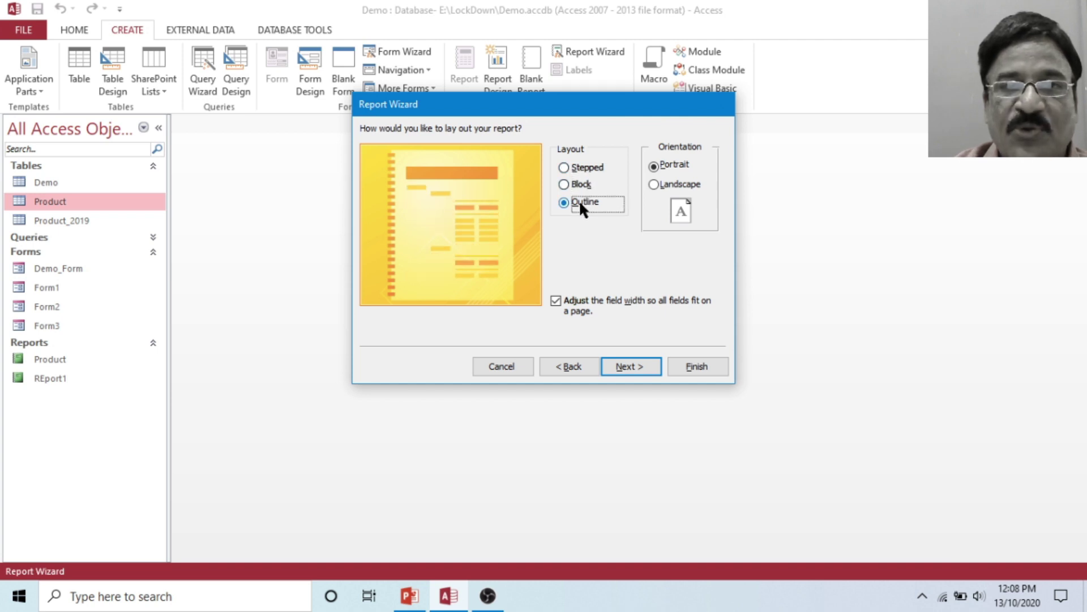
{"action": "left_click", "coordinate": [578, 170]}
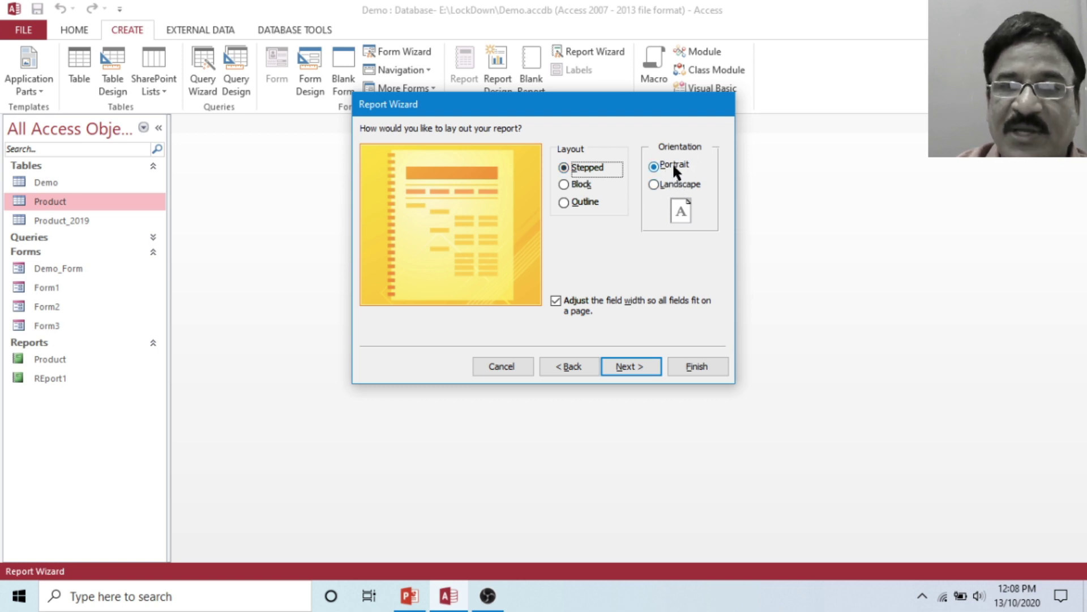
{"action": "left_click", "coordinate": [625, 367]}
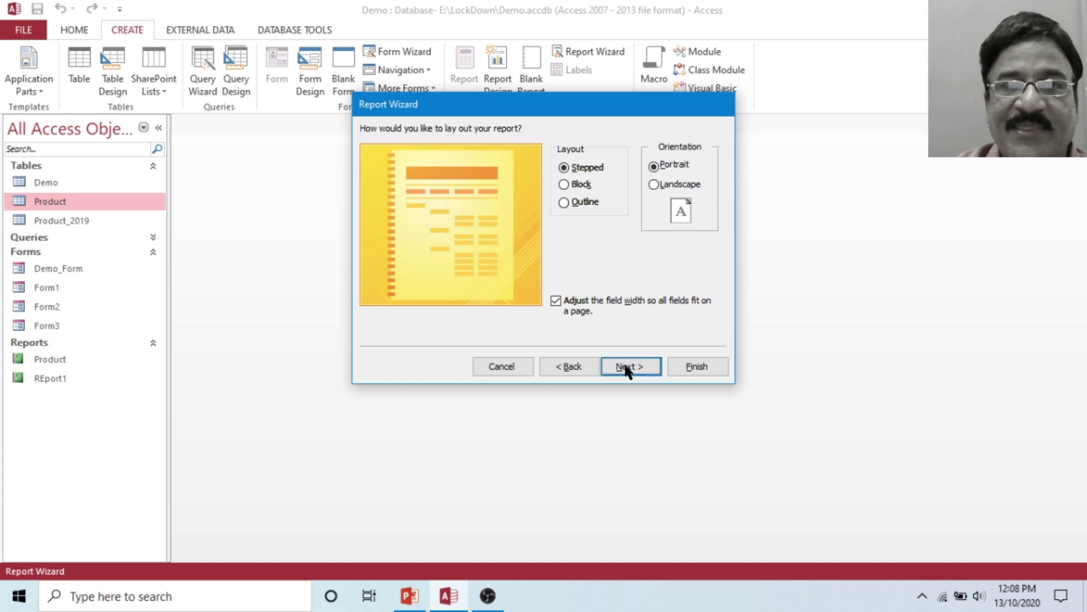
- Title the report SBK Electronic Product and finish the wizard with the report preview
{"action": "left_click_drag", "start_coordinate": [530, 148], "coordinate": [481, 149]}
{"action": "type", "text": "Electron"}
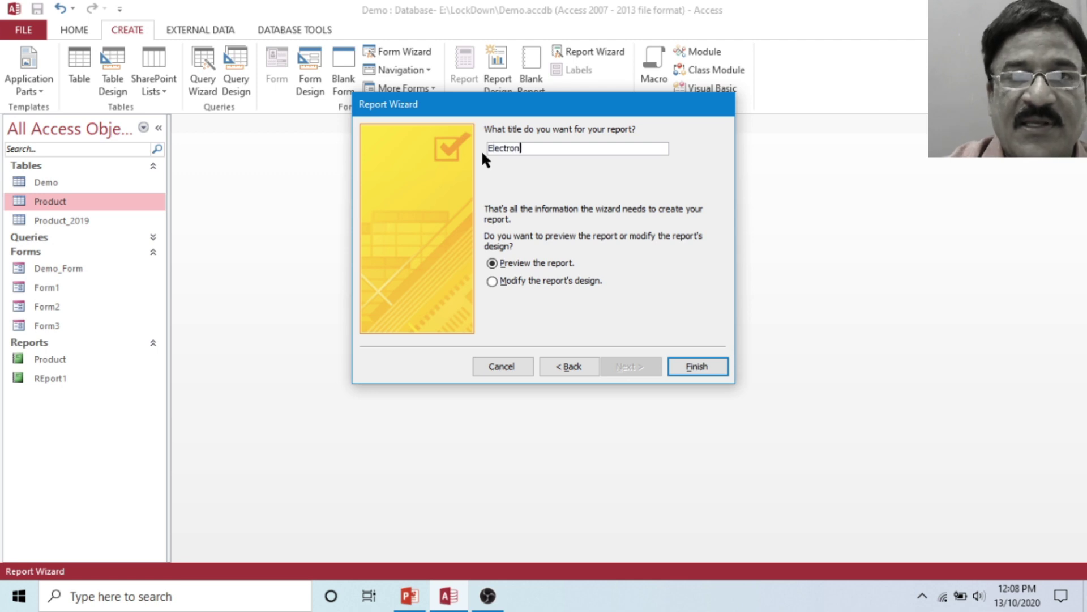
{"action": "type", "text": "ic Product"}
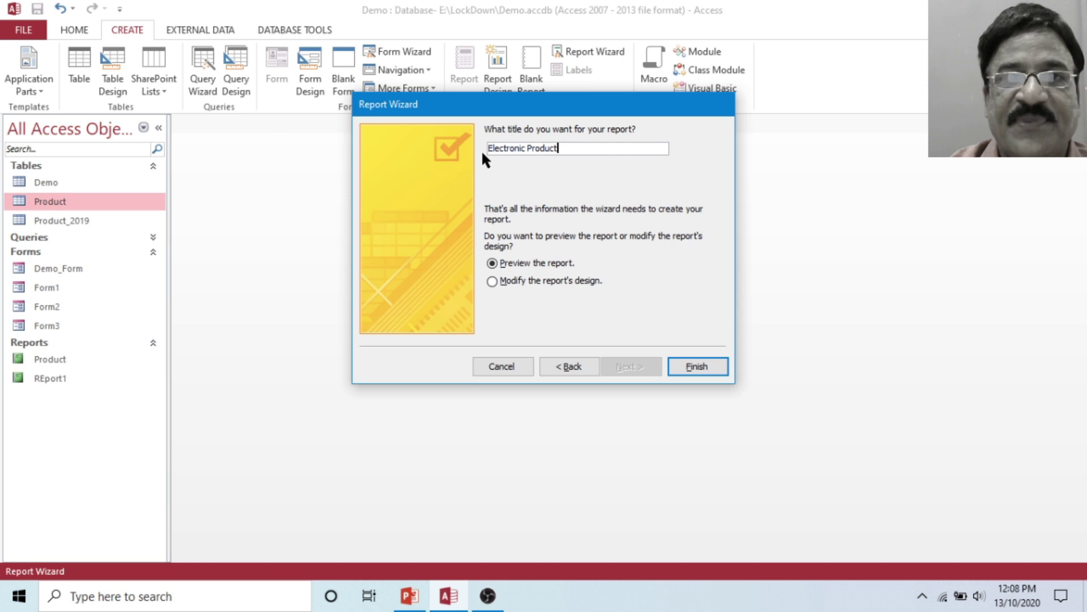
{"action": "left_click", "coordinate": [494, 152]}
{"action": "type", "text": "SPK"}
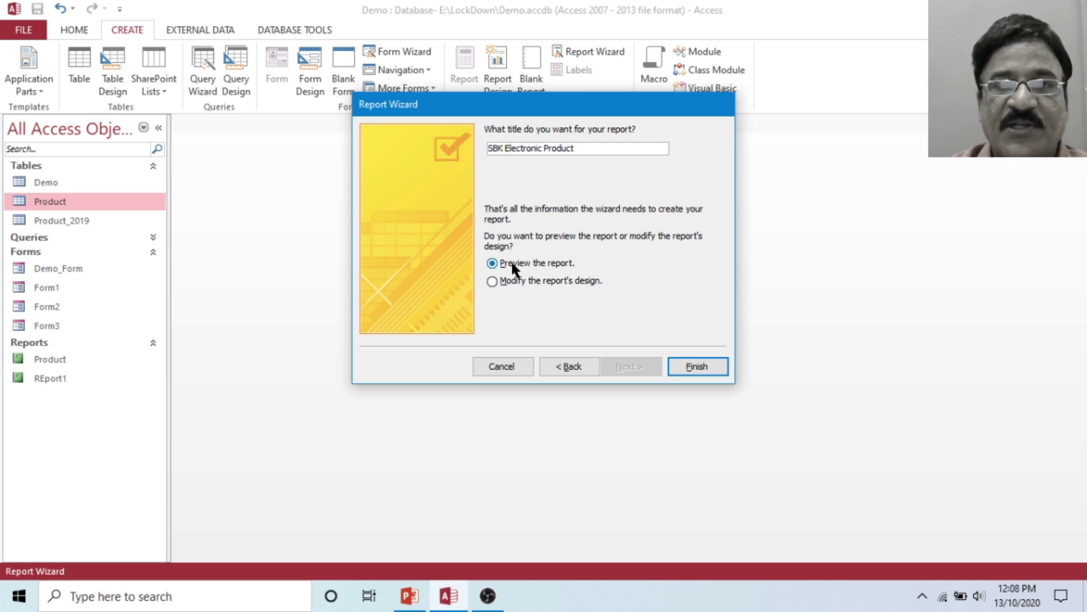
{"action": "left_click", "coordinate": [699, 367]}
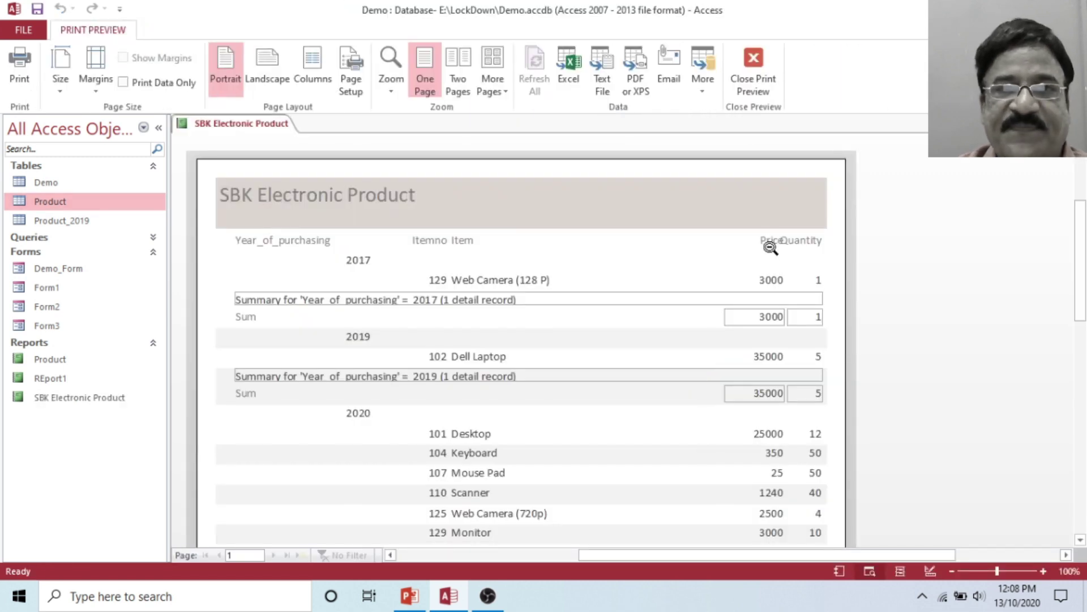
- Examine the previewed report's records grouped by purchase year, the Price and Quantity sums, and the grand total
{"action": "scroll", "coordinate": [367, 280], "scroll_direction": "down", "scroll_amount": 1}
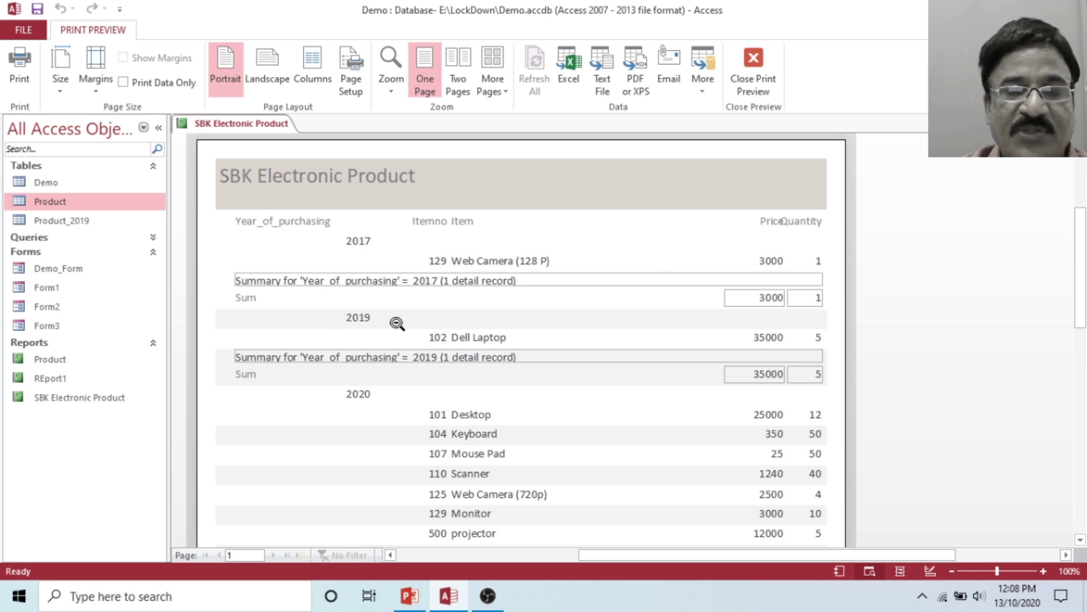
{"action": "scroll", "coordinate": [433, 419], "scroll_direction": "down", "scroll_amount": 1}
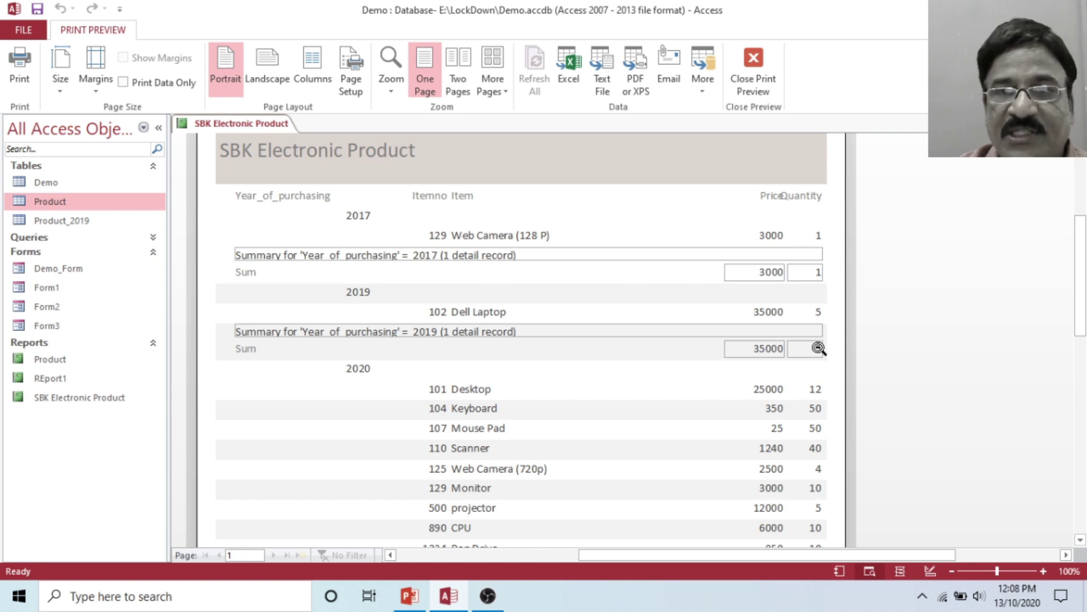
{"action": "scroll", "coordinate": [546, 399], "scroll_direction": "down", "scroll_amount": 1}
{"action": "scroll", "coordinate": [492, 359], "scroll_direction": "down", "scroll_amount": 2}
{"action": "scroll", "coordinate": [497, 357], "scroll_direction": "down", "scroll_amount": 2}
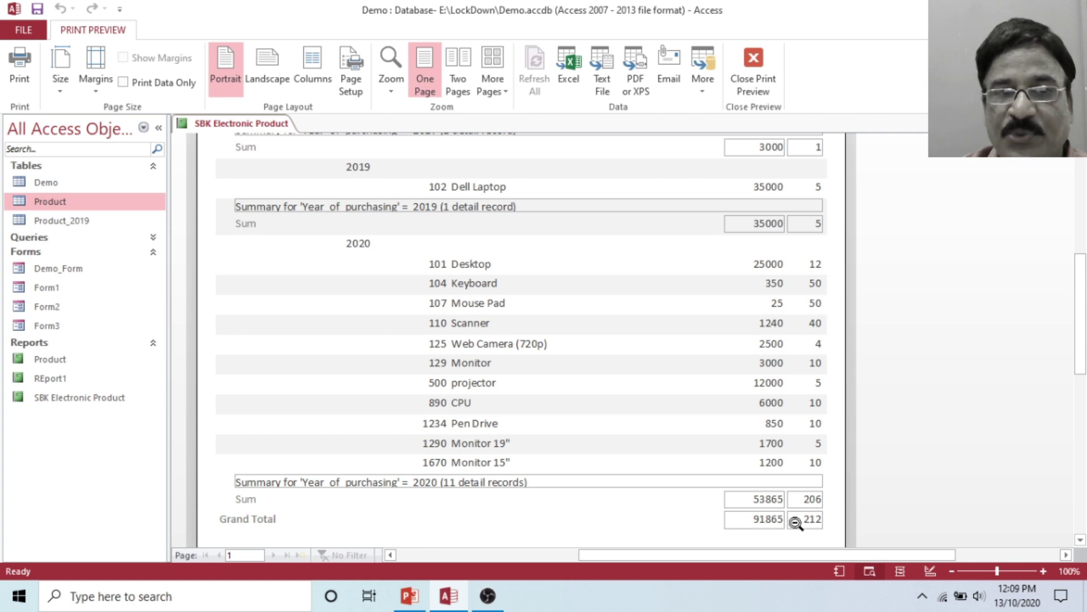
{"action": "scroll", "coordinate": [796, 522], "scroll_direction": "down", "scroll_amount": 1}
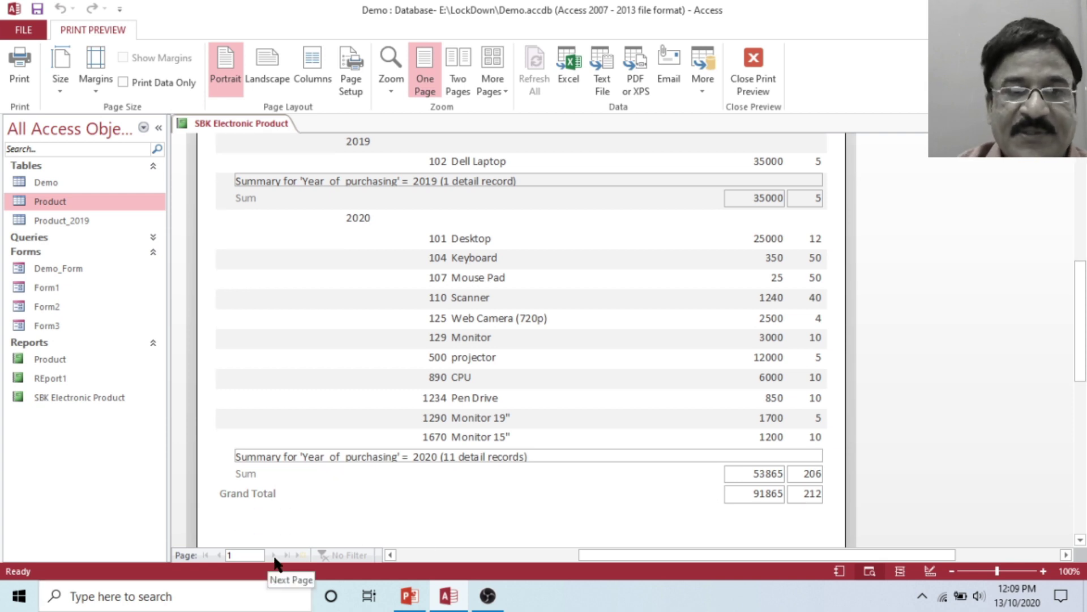
{"action": "scroll", "coordinate": [572, 504], "scroll_direction": "up", "scroll_amount": 1}
{"action": "scroll", "coordinate": [572, 505], "scroll_direction": "up", "scroll_amount": 5}
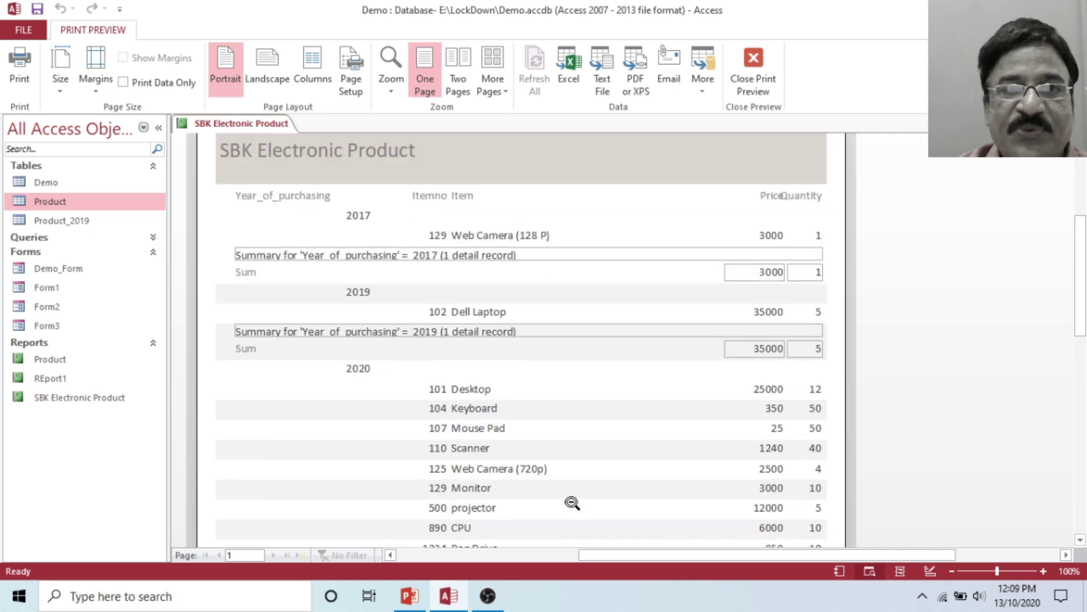
{"action": "scroll", "coordinate": [571, 503], "scroll_direction": "down", "scroll_amount": 7}
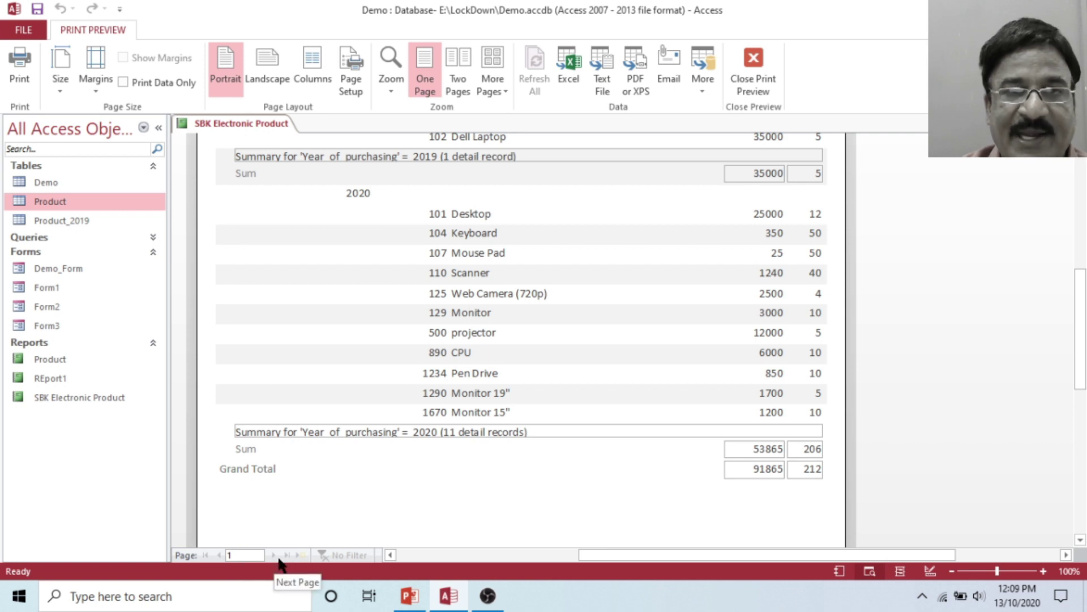
{"action": "scroll", "coordinate": [575, 471], "scroll_direction": "up", "scroll_amount": 5}
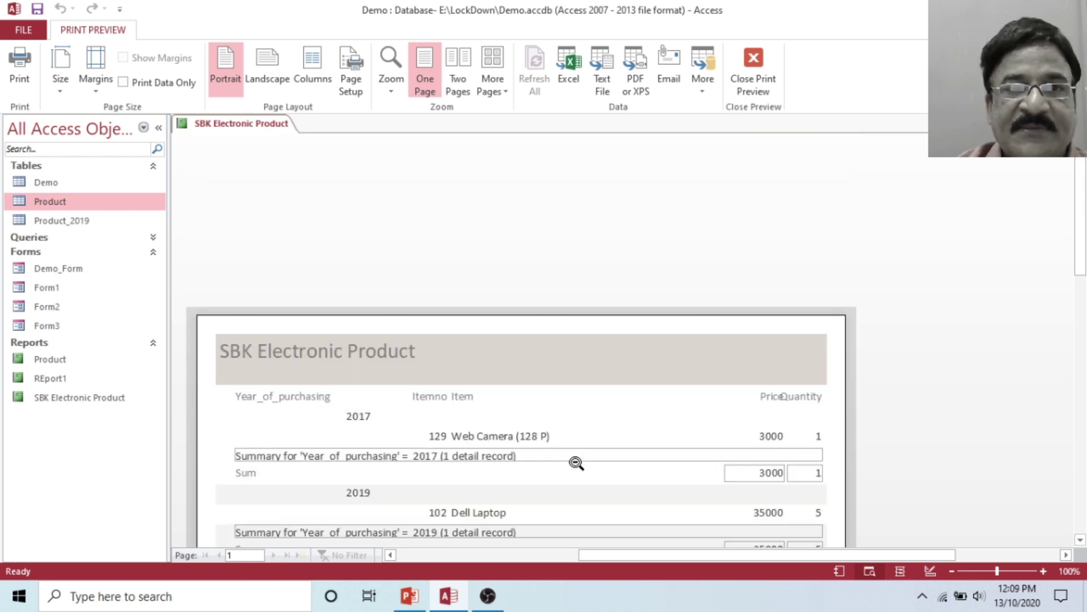
{"action": "scroll", "coordinate": [576, 463], "scroll_direction": "down", "scroll_amount": 2}
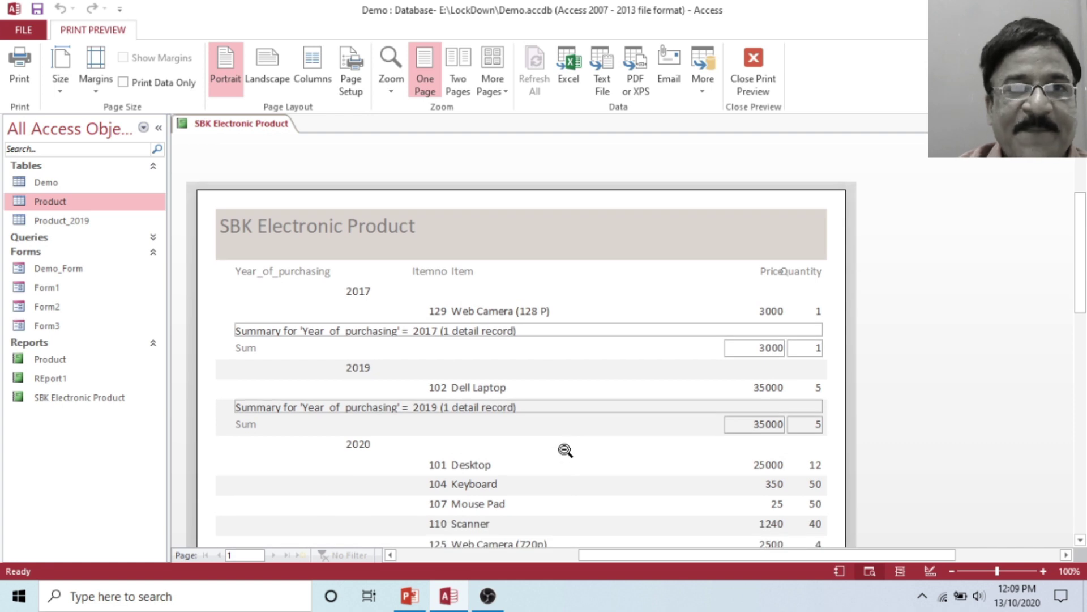
- Review the report's print and paper size options, then close the preview and the SBK Electronic Product report
{"action": "left_click", "coordinate": [19, 62]}
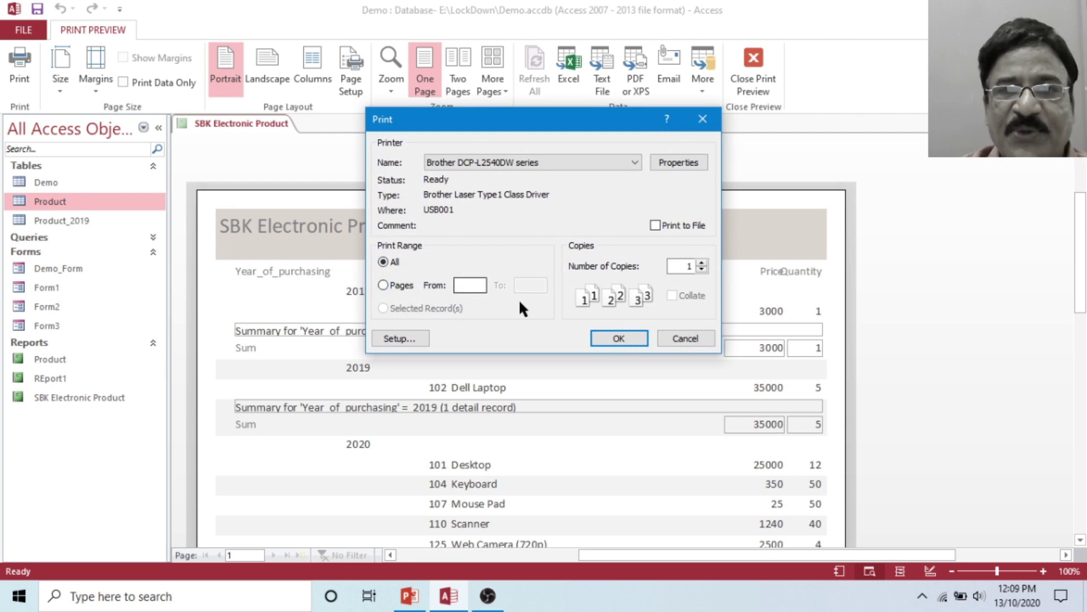
{"action": "left_click", "coordinate": [672, 339]}
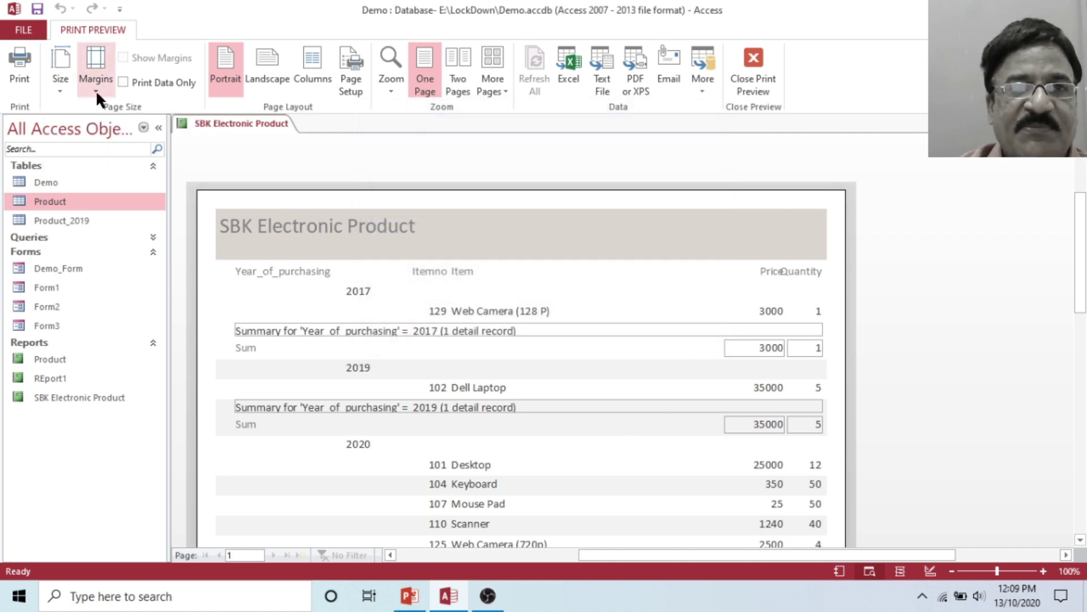
{"action": "left_click", "coordinate": [60, 89]}
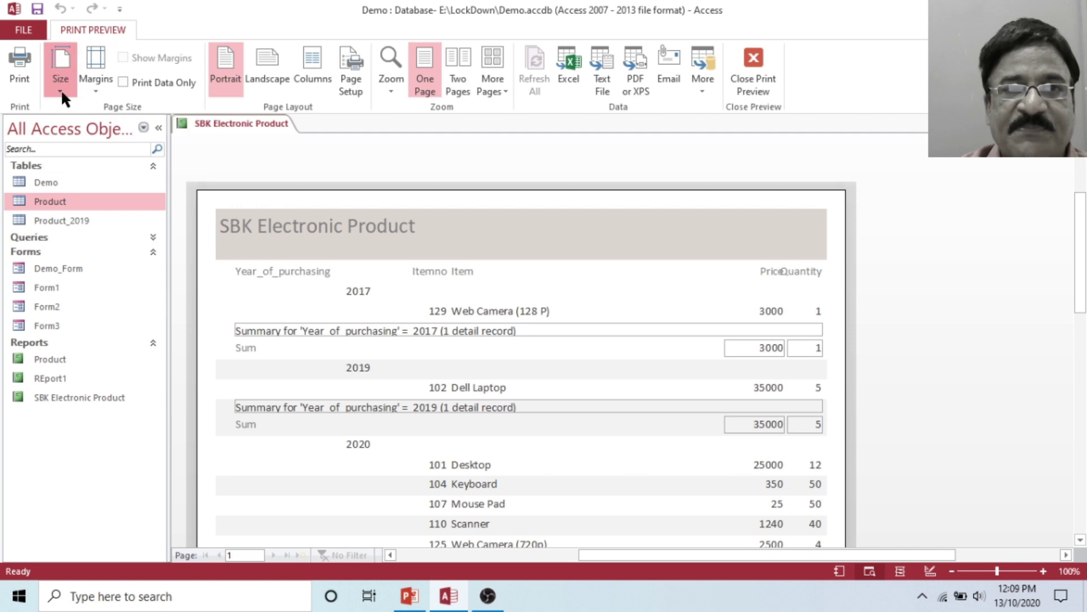
{"action": "left_click", "coordinate": [391, 163]}
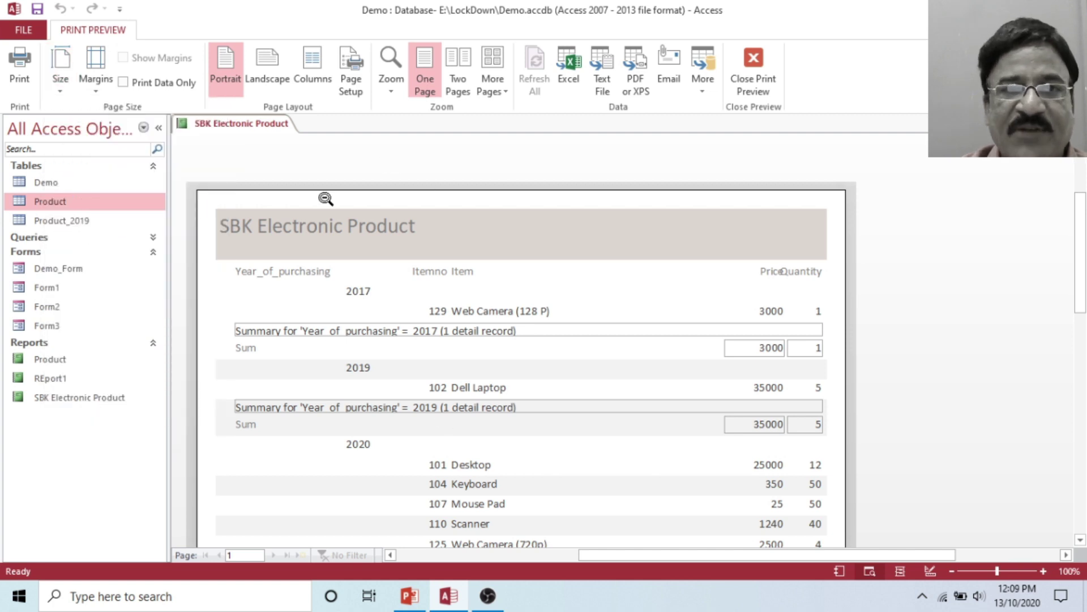
{"action": "left_click", "coordinate": [754, 71]}
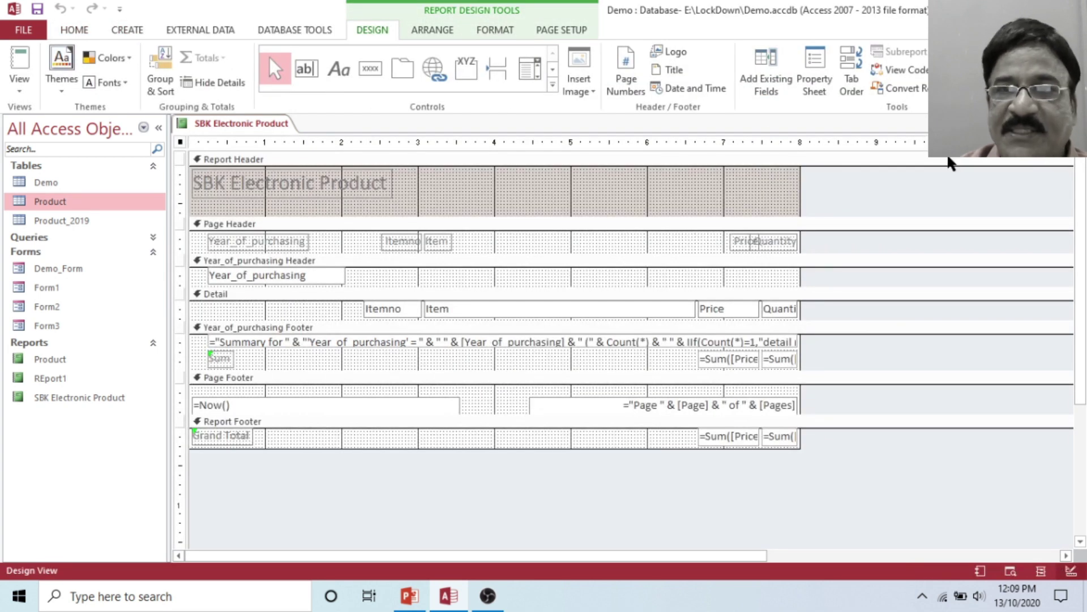
{"action": "left_click", "coordinate": [1079, 123]}
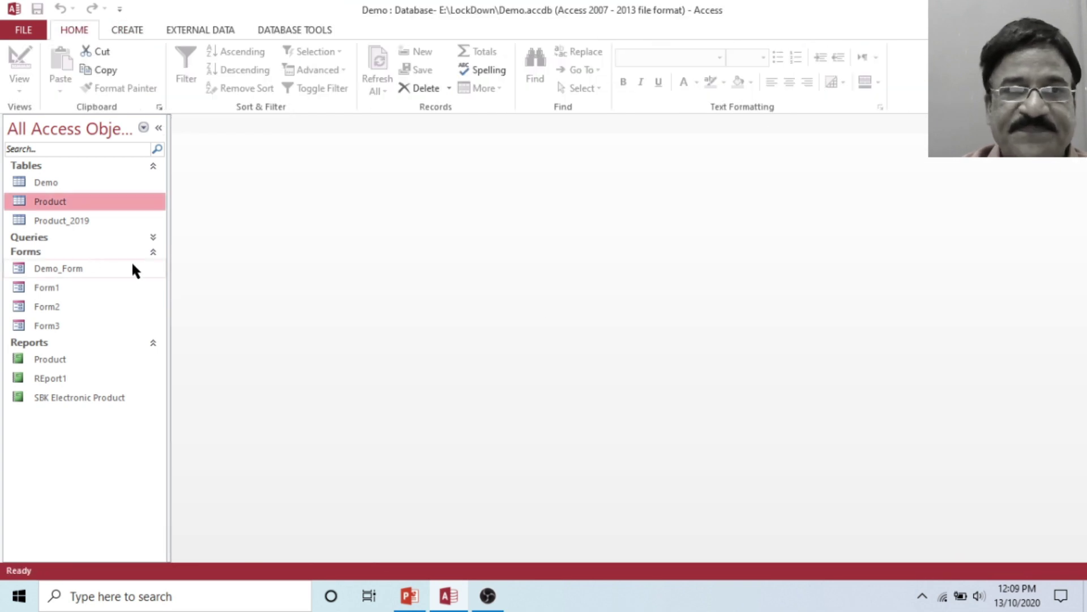
- Examine the Demo table's fields and data types in Design View, then close the table
{"action": "left_click", "coordinate": [50, 183]}
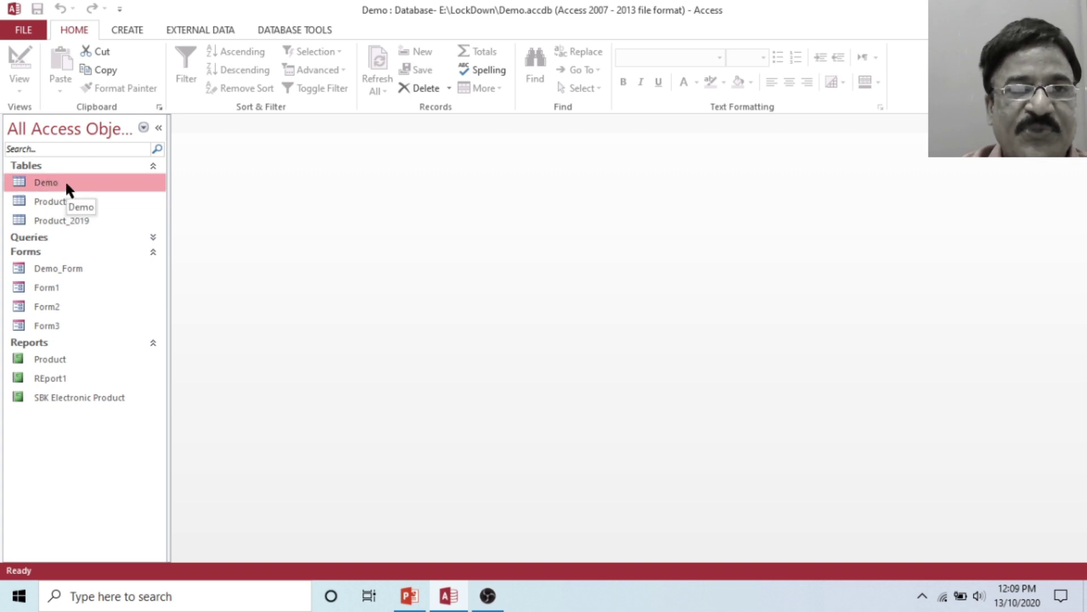
{"action": "right_click", "coordinate": [69, 185]}
{"action": "left_click", "coordinate": [128, 212]}
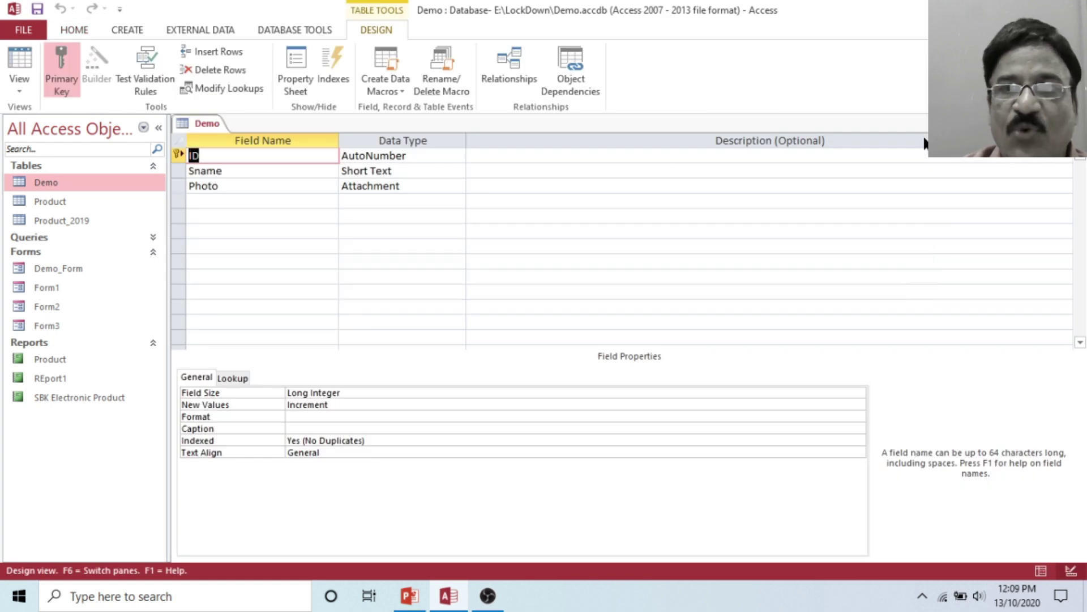
{"action": "left_click", "coordinate": [1078, 124]}
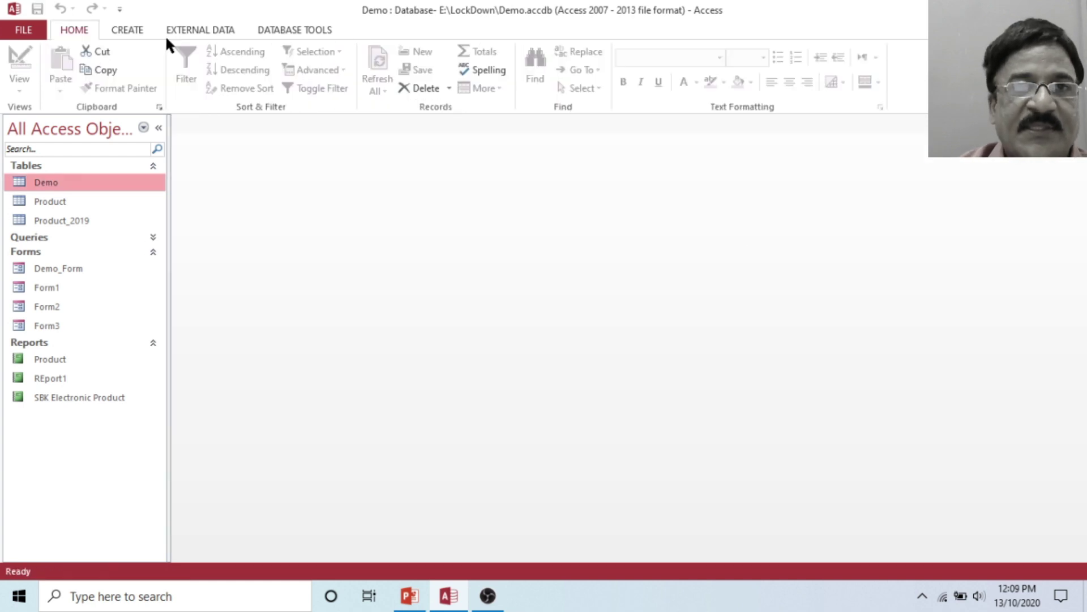
- Create a basic report from the Demo table
{"action": "left_click", "coordinate": [125, 30]}
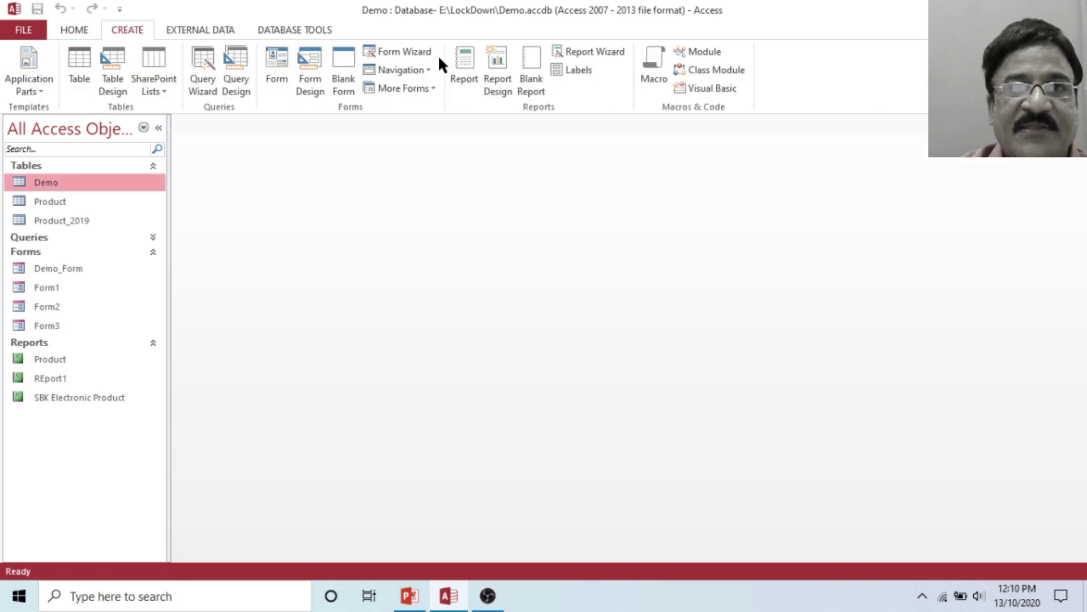
{"action": "left_click", "coordinate": [464, 64]}
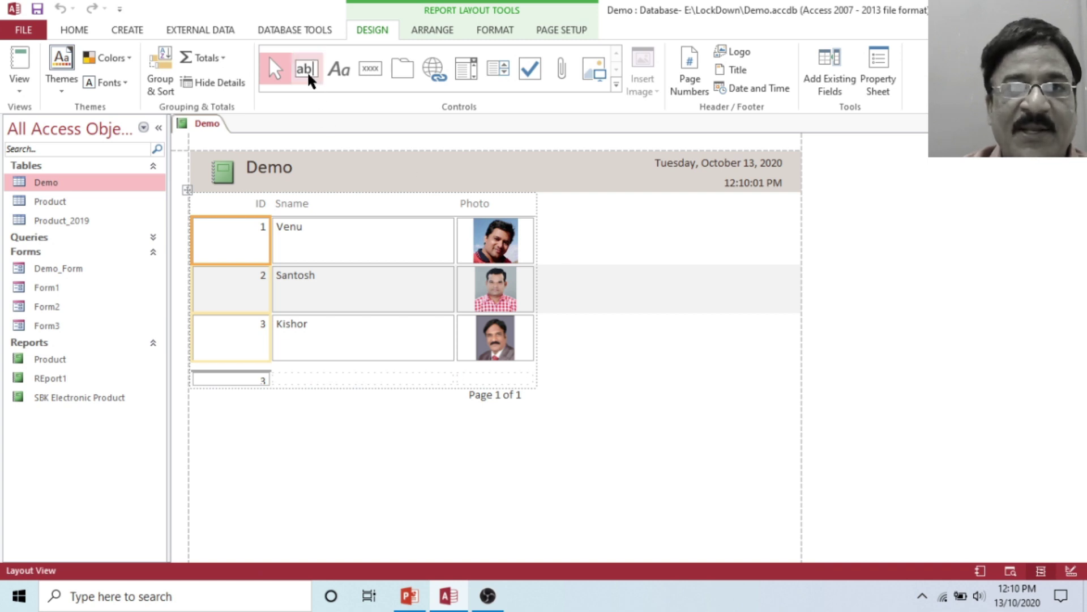
- Add a Signature heading label beside the Photo column and widen it to the report page's edge
{"action": "left_click", "coordinate": [338, 79]}
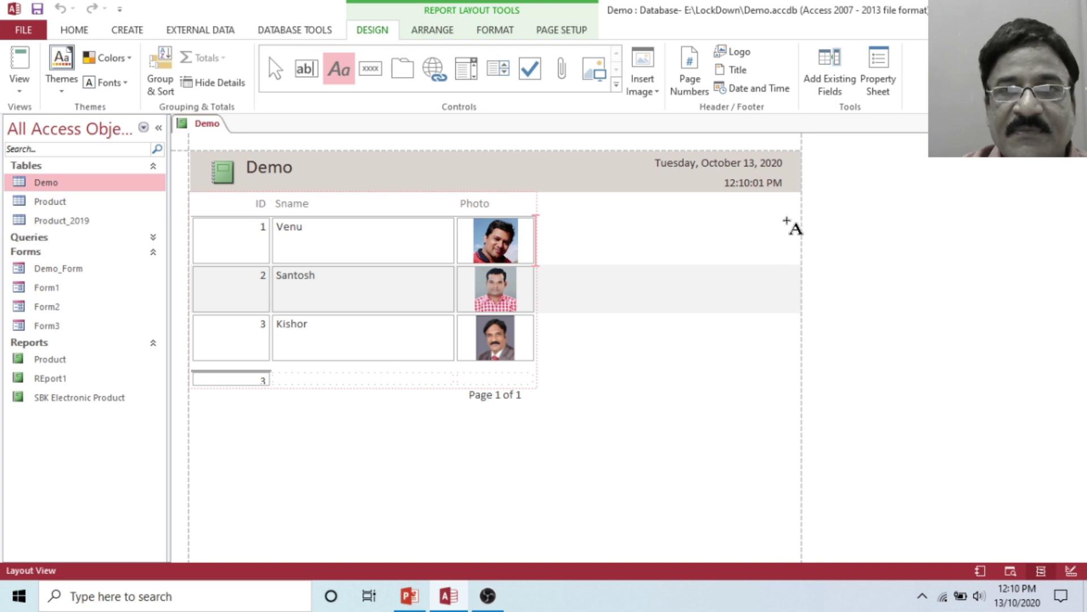
{"action": "left_click", "coordinate": [795, 221]}
{"action": "left_click_drag", "start_coordinate": [570, 224], "coordinate": [564, 206]}
{"action": "left_click", "coordinate": [563, 206]}
{"action": "type", "text": "Signature"}
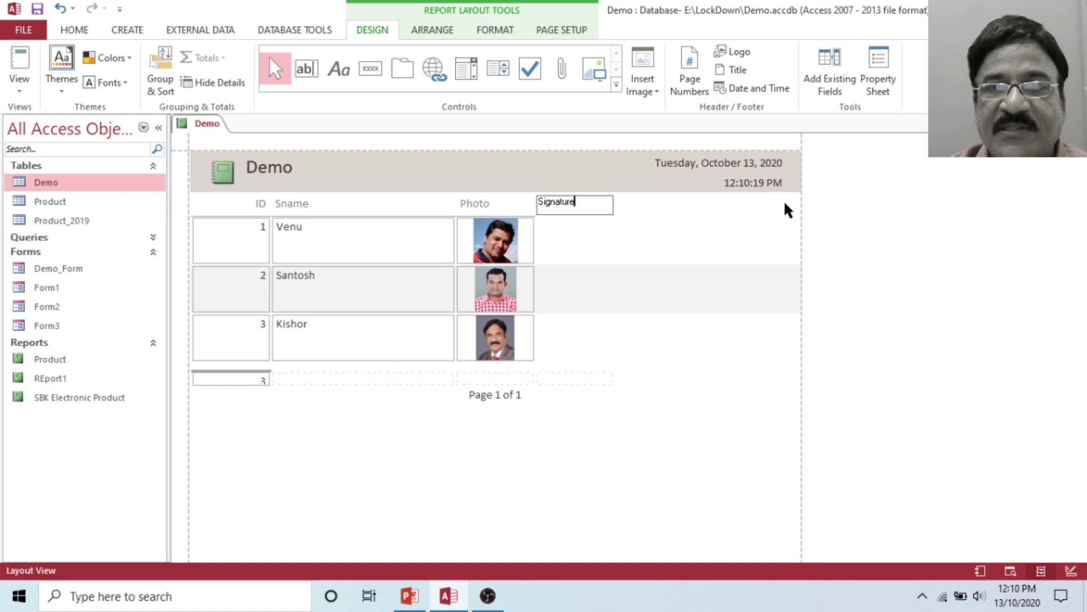
{"action": "left_click_drag", "start_coordinate": [616, 206], "coordinate": [796, 205]}
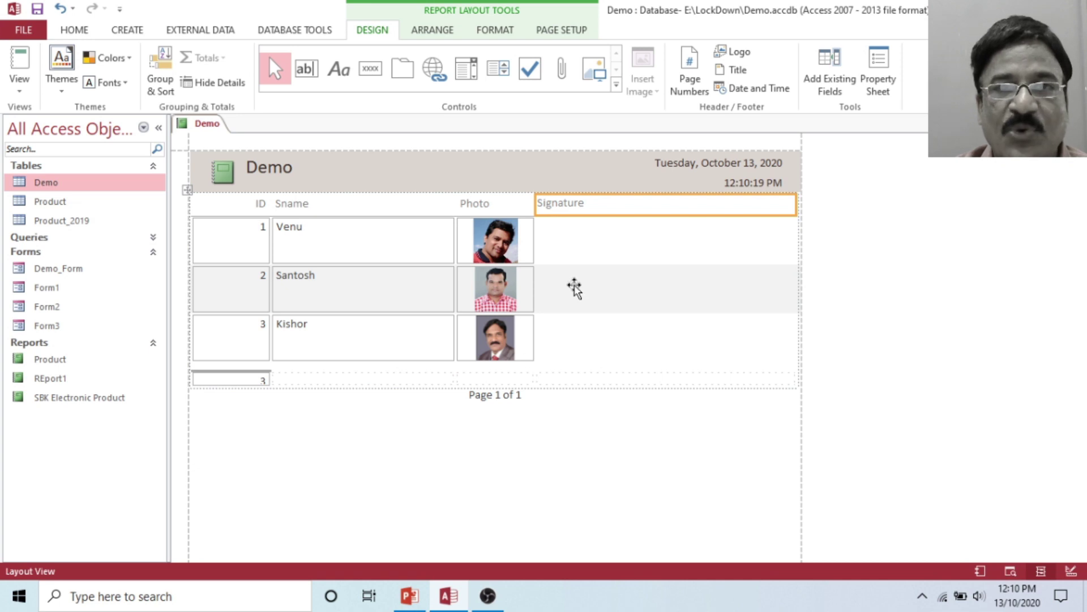
- Set the border style of the empty cells under the Signature heading to Solid
{"action": "left_click", "coordinate": [584, 251]}
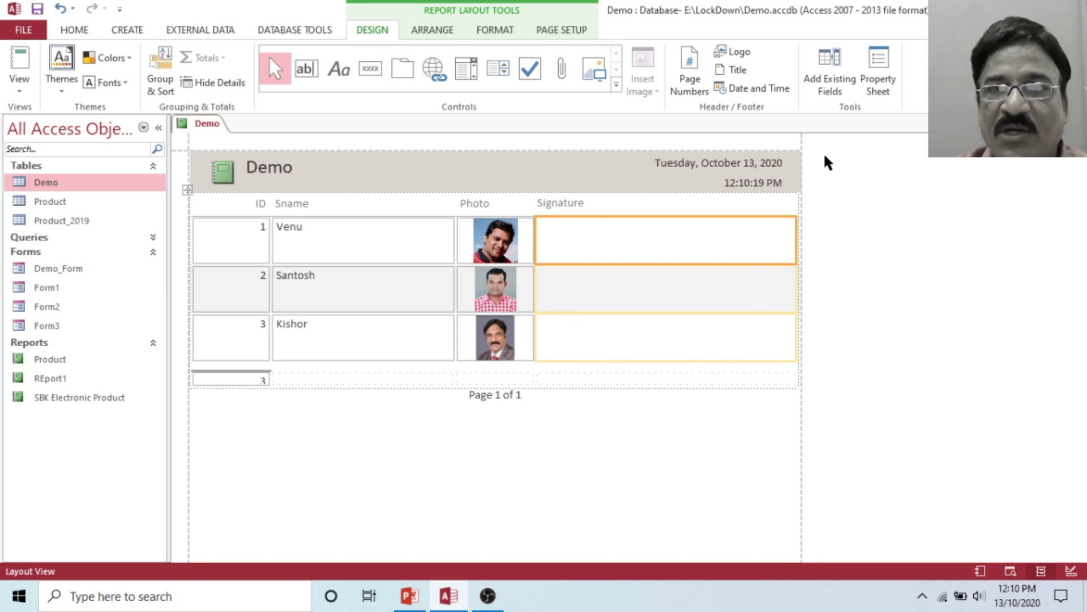
{"action": "left_click", "coordinate": [877, 87]}
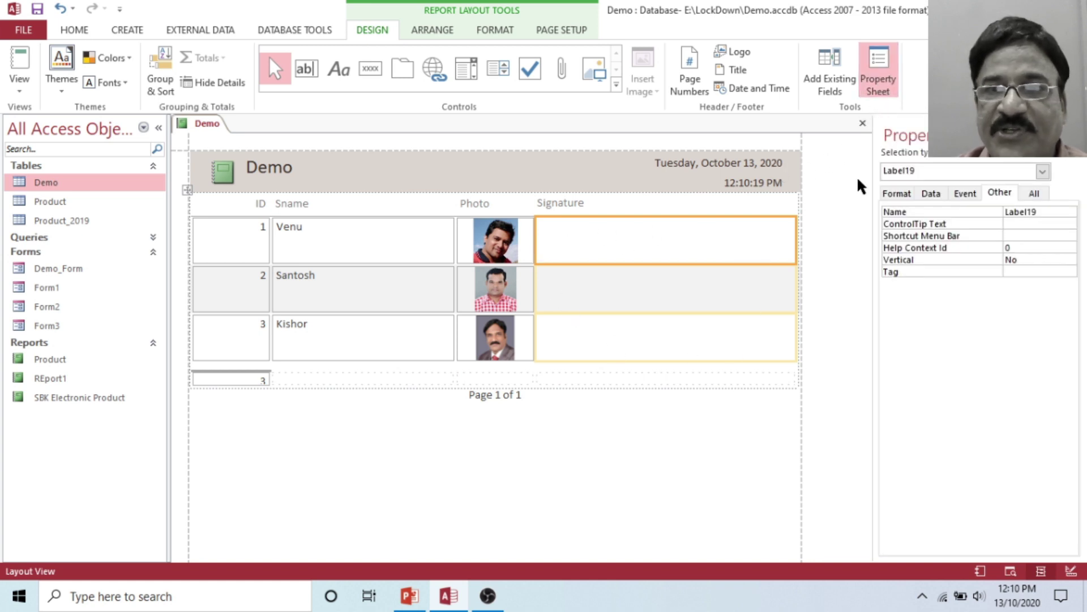
{"action": "left_click", "coordinate": [901, 195]}
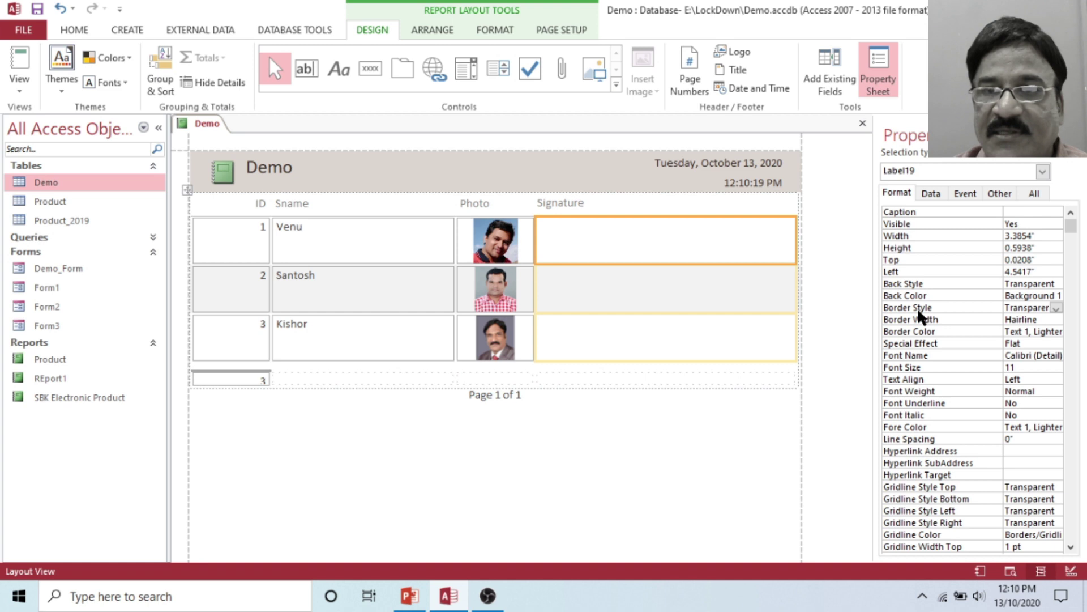
{"action": "left_click", "coordinate": [1056, 308]}
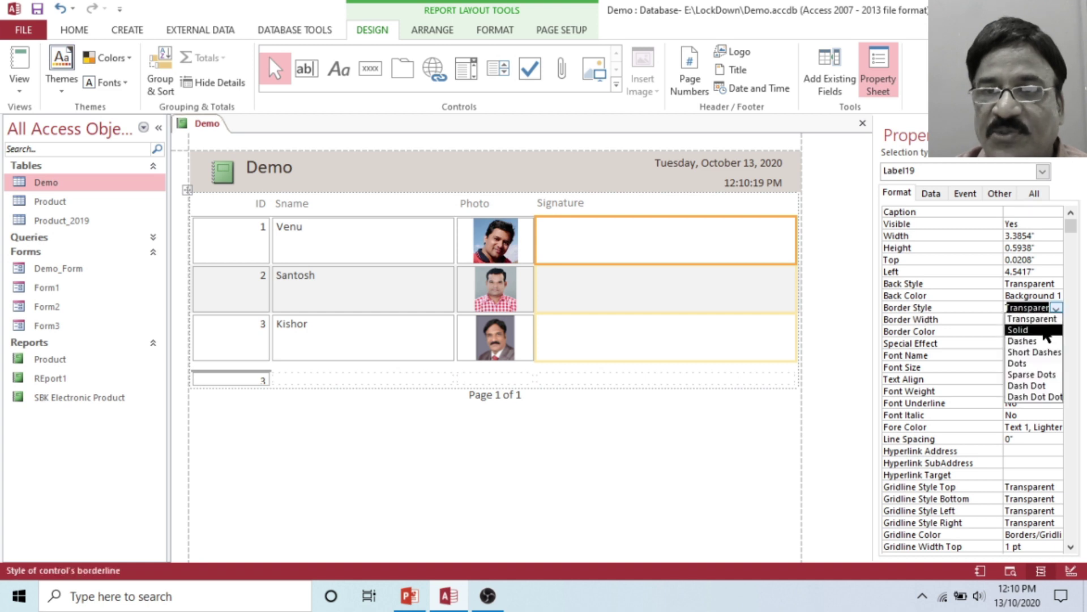
{"action": "left_click", "coordinate": [1023, 330]}
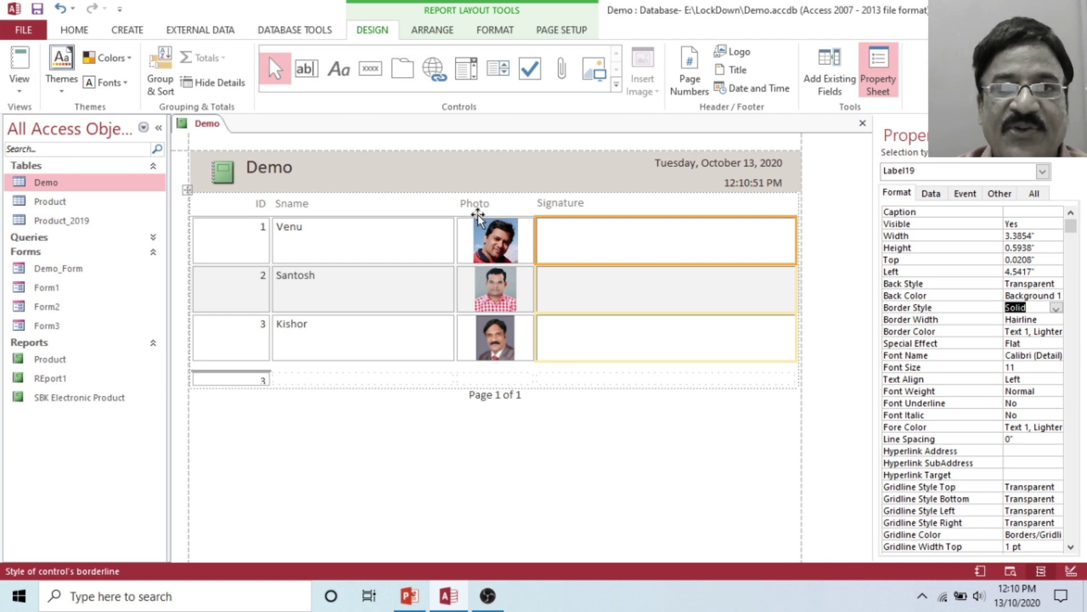
- Check the Demo report with its Signature column in Print Preview, then return to Layout View
{"action": "left_click", "coordinate": [31, 33]}
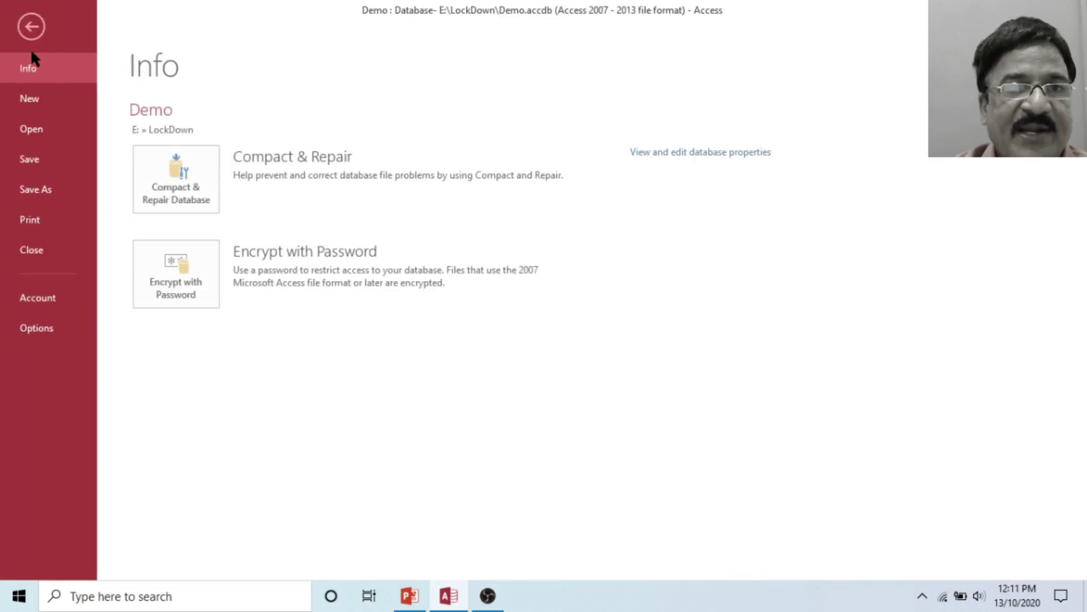
{"action": "left_click", "coordinate": [41, 222]}
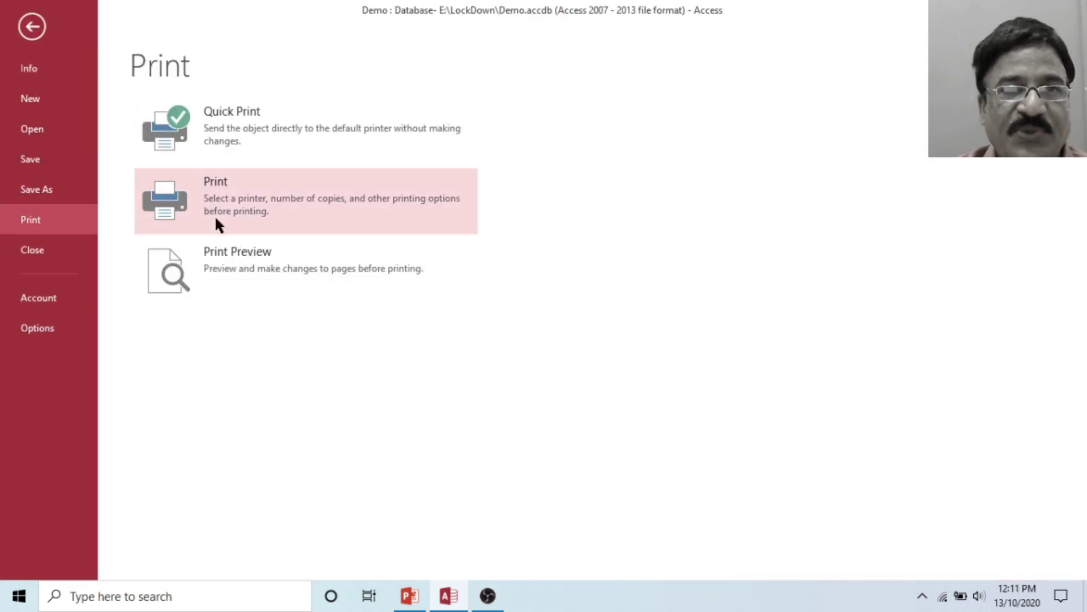
{"action": "left_click", "coordinate": [223, 253]}
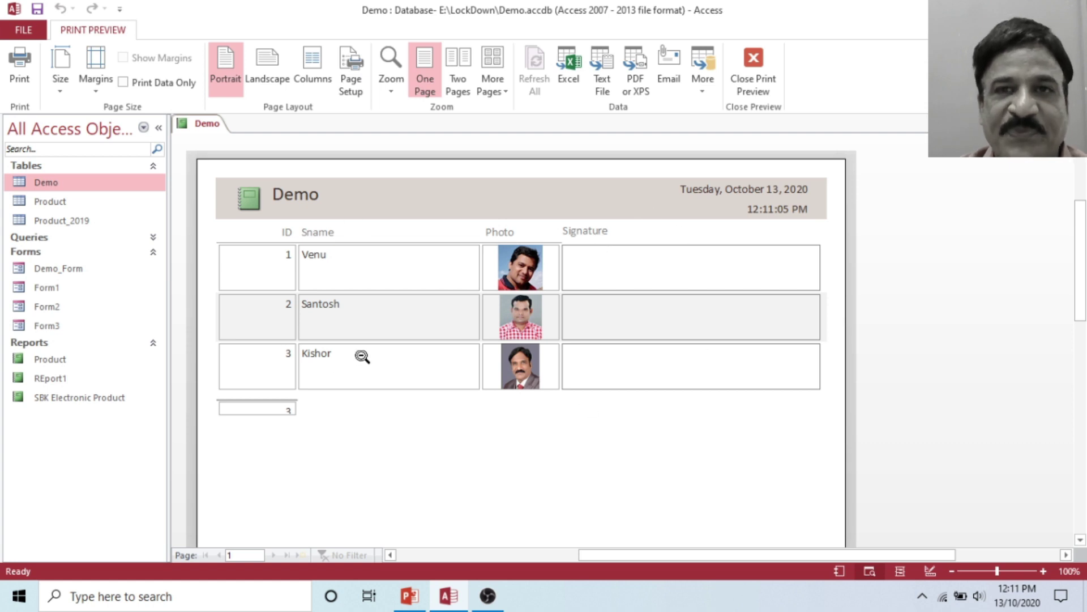
{"action": "left_click", "coordinate": [753, 57]}
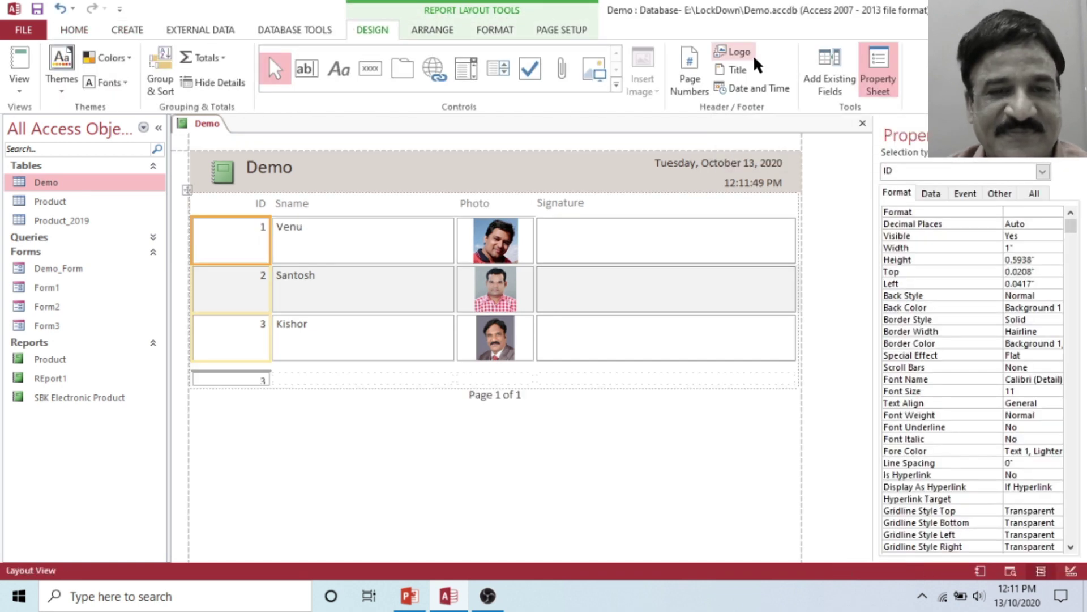